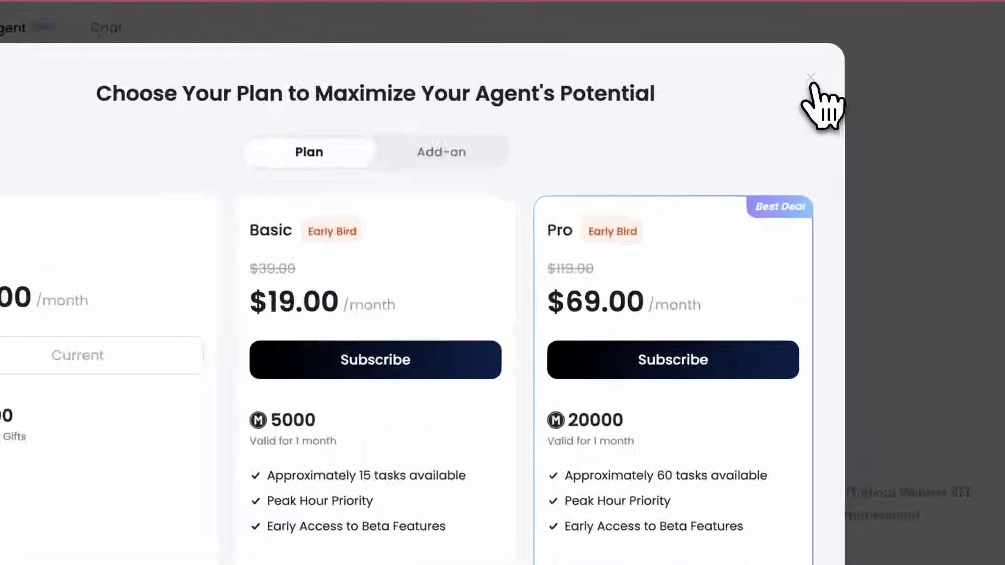
Dismiss the subscription plans window and open the @ mention list from the task box
left_click(837, 59)
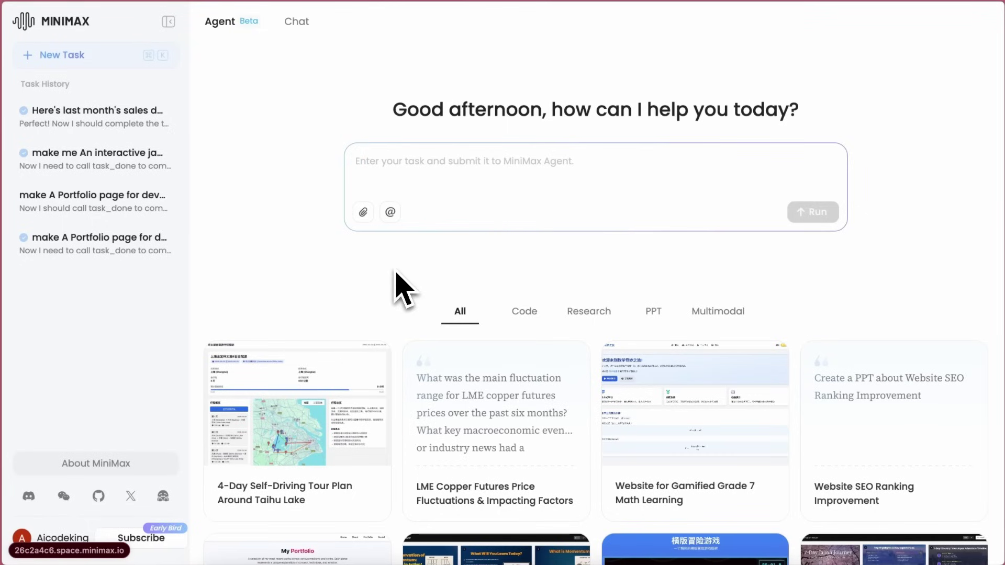
left_click(446, 173)
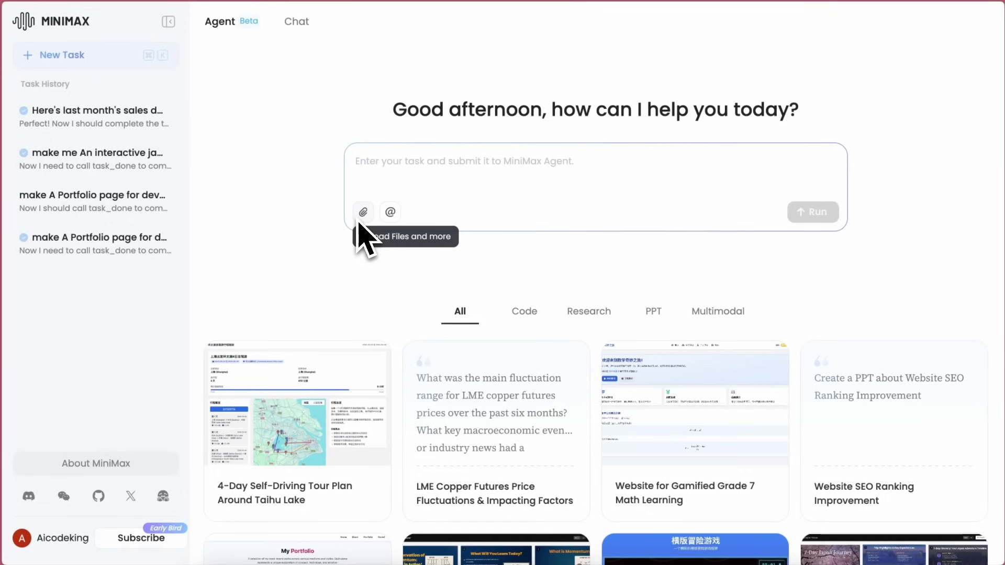
left_click(391, 219)
left_click(391, 219)
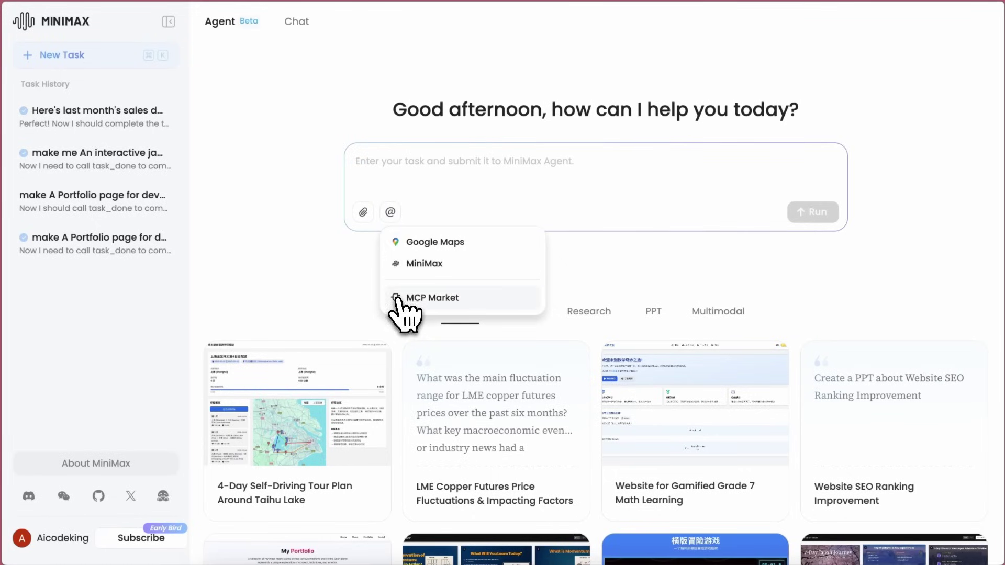
Browse the MCP Market catalogue of Figma, Slack, Notion and Github services, then close it
left_click(413, 297)
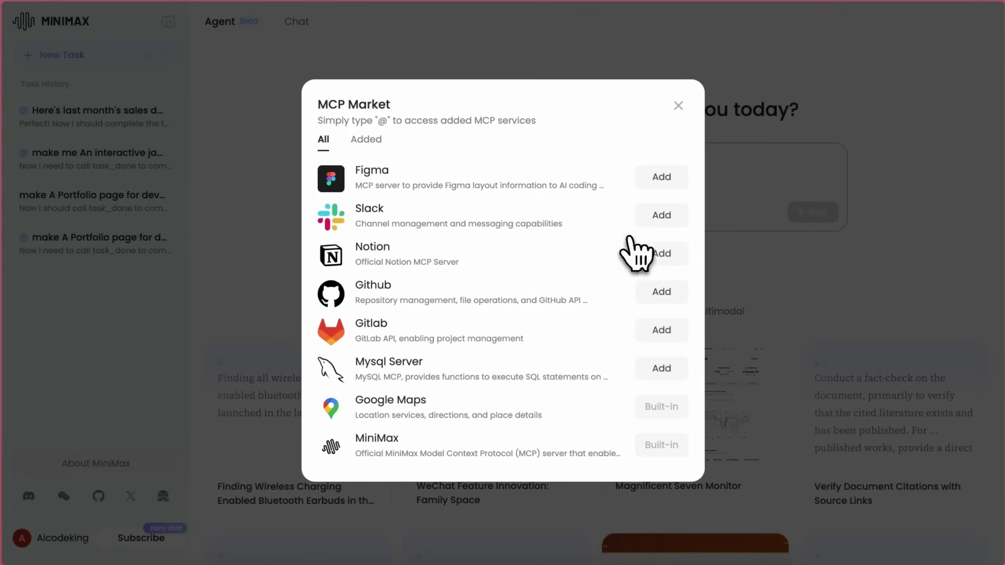
left_click(678, 105)
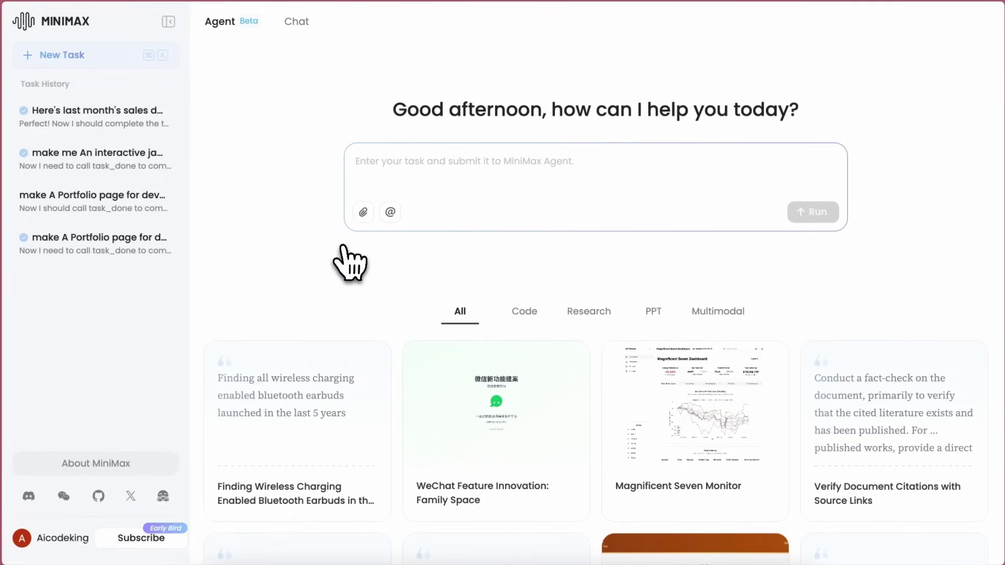
Open the Interactive Pokédex example from the gallery
scroll(669, 314, "down", 5)
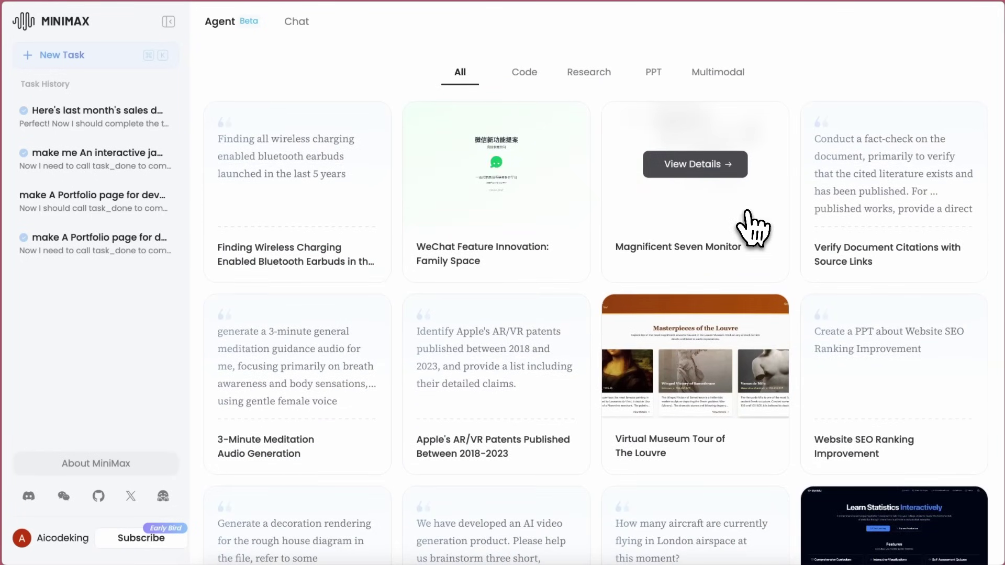
scroll(877, 230, "down", 4)
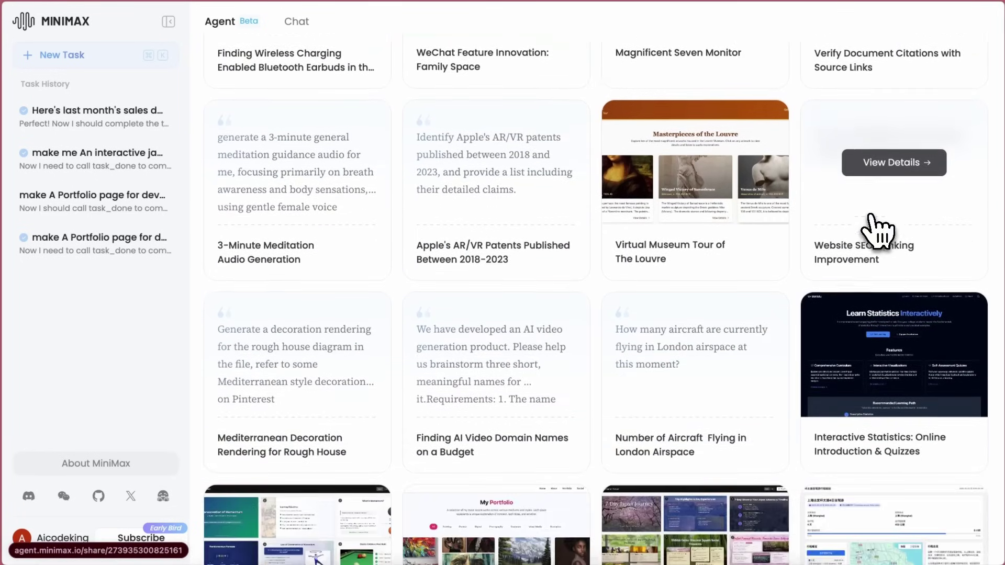
scroll(871, 231, "down", 20)
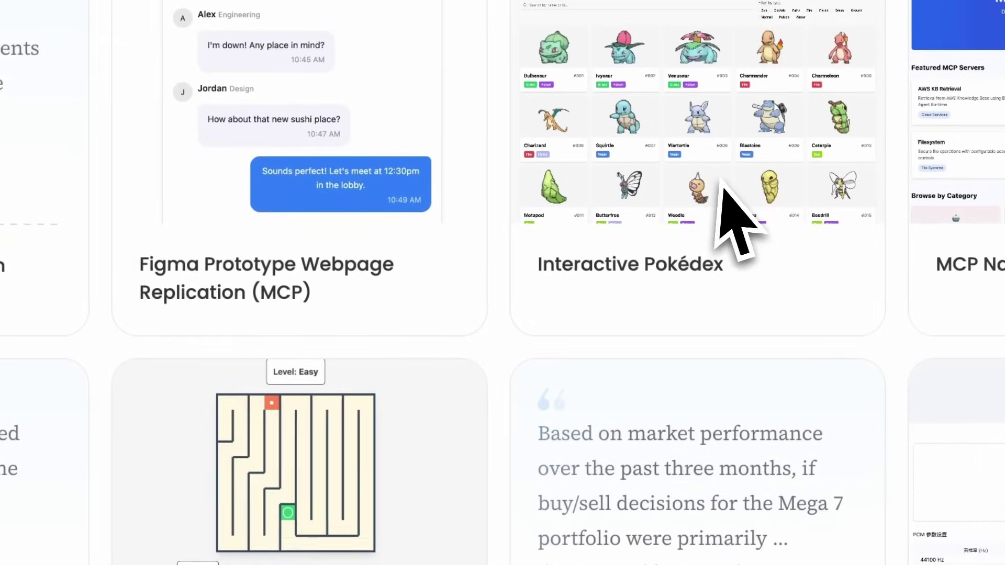
mouse_move(693, 267)
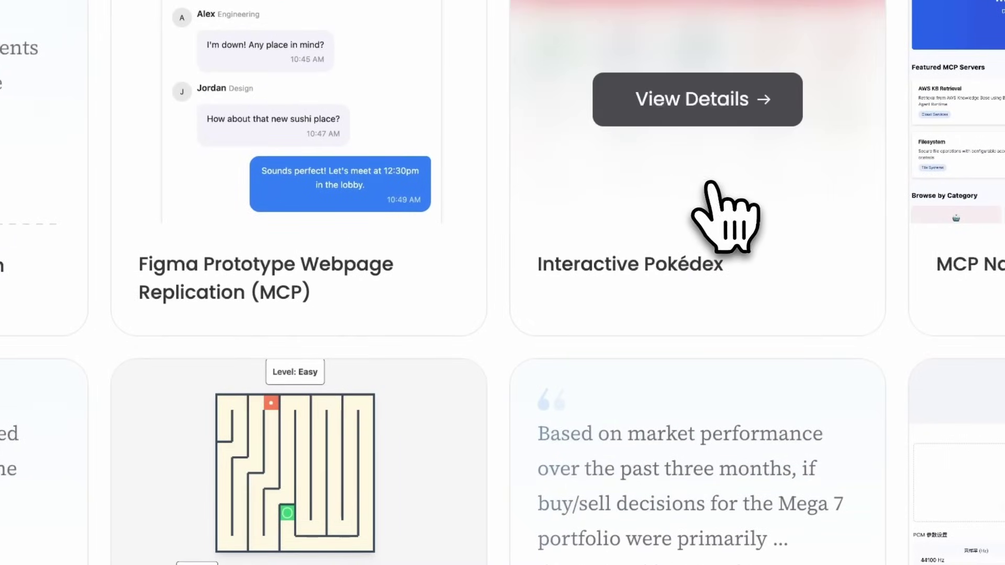
left_click(701, 121)
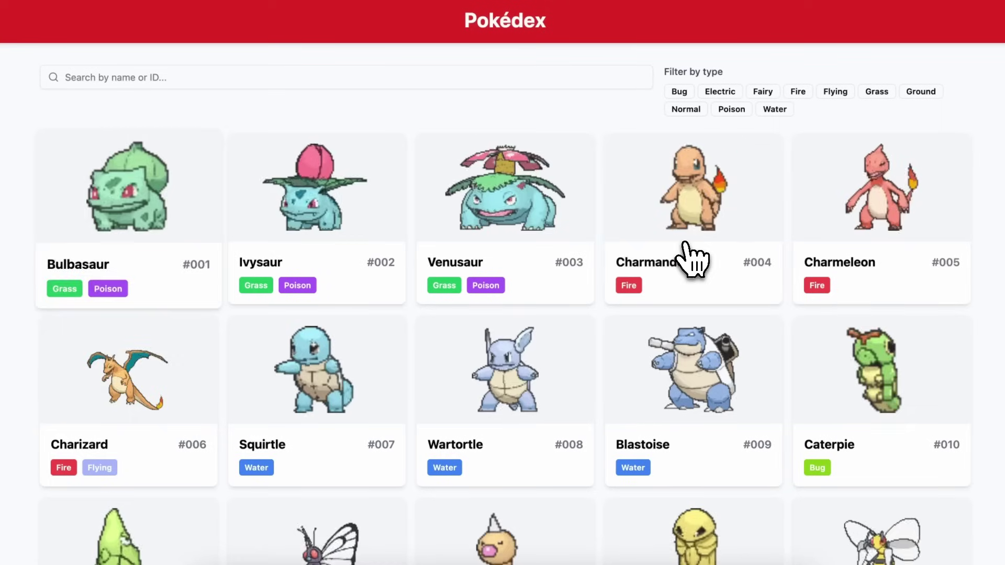
View the Bulbasaur and Venusaur details in the generated Pokédex site
left_click(146, 244)
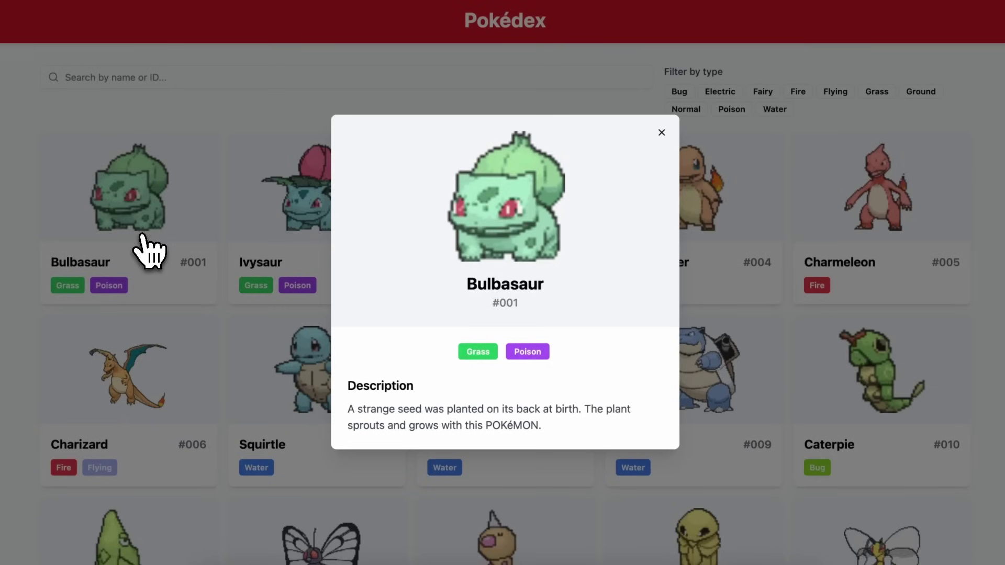
left_click(660, 134)
left_click(534, 209)
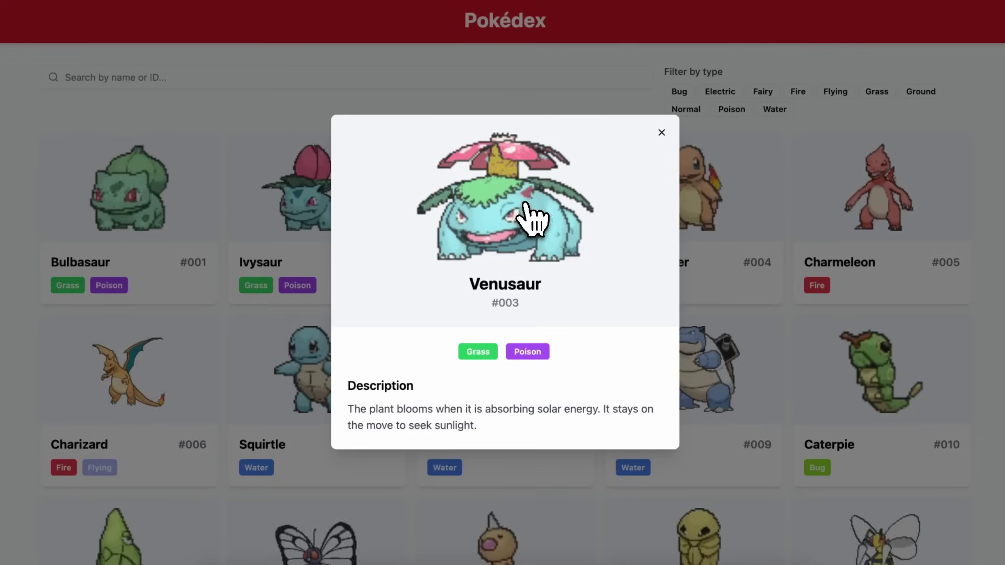
left_click(662, 132)
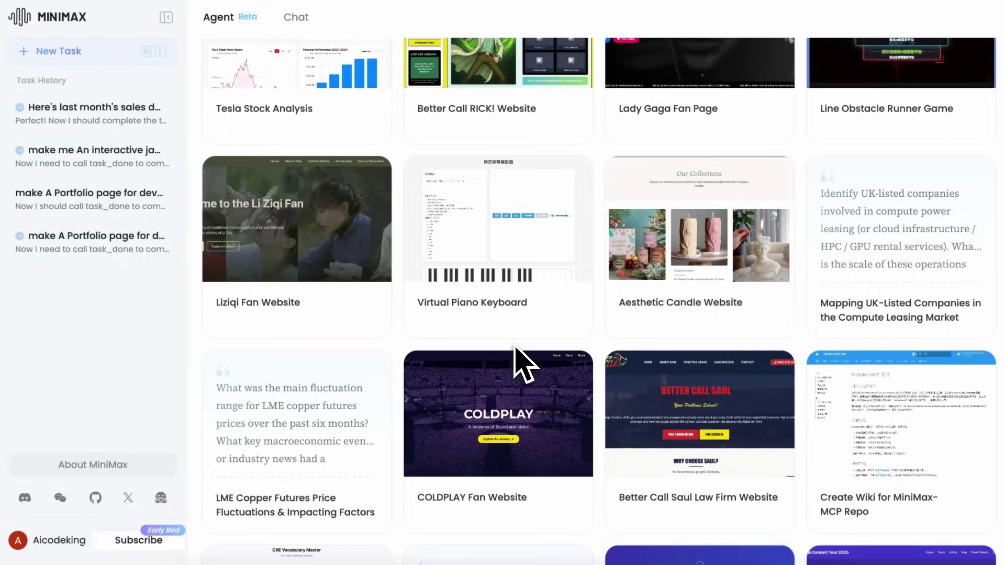
Play the Aesthetic Candle Website example's replay and skip to its finished result
mouse_move(644, 304)
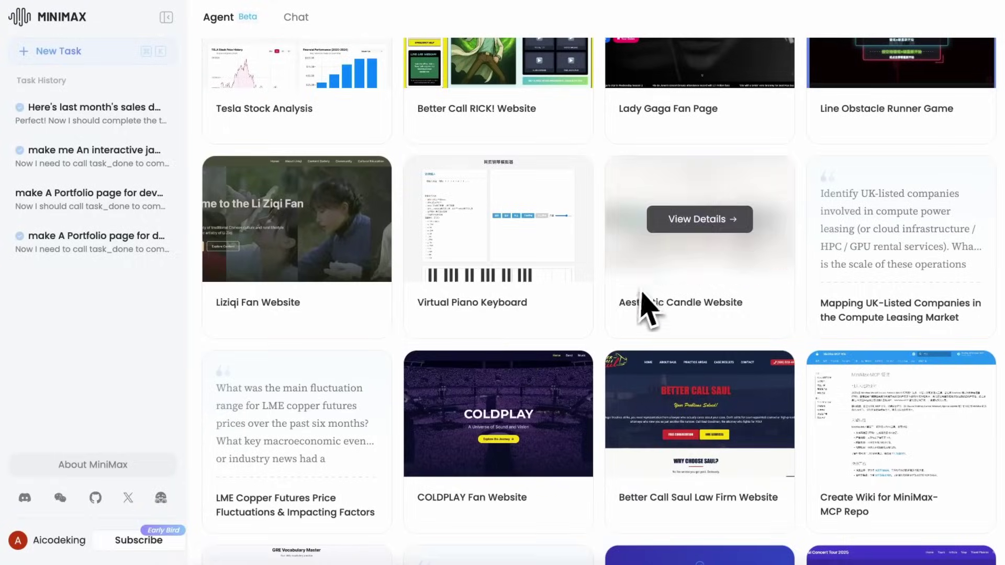
left_click(696, 223)
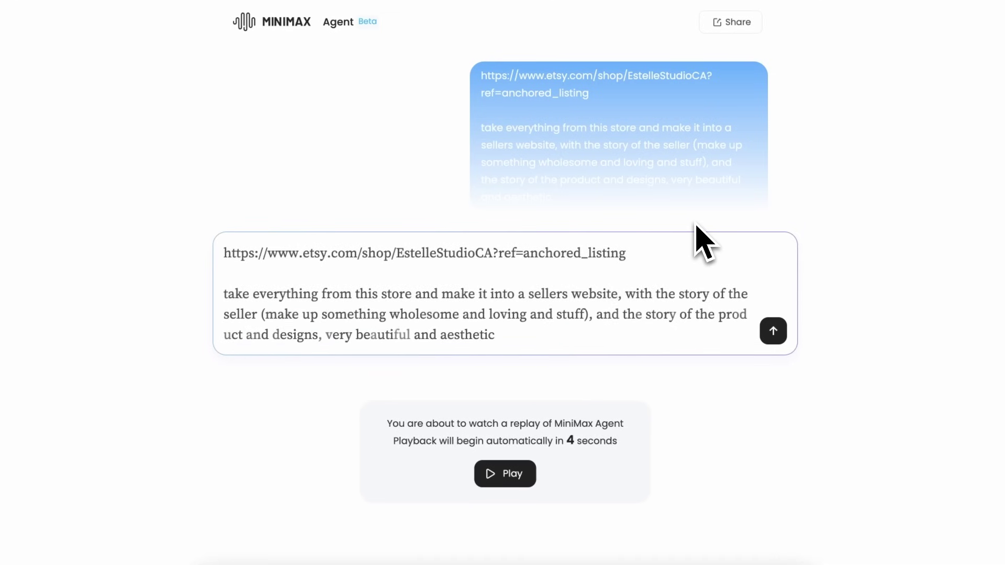
left_click(509, 474)
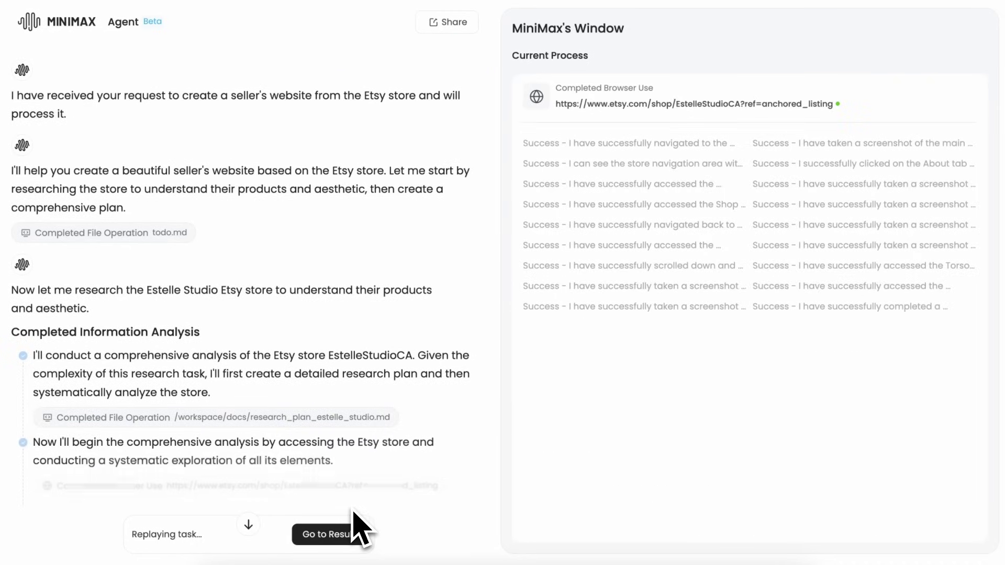
left_click(337, 534)
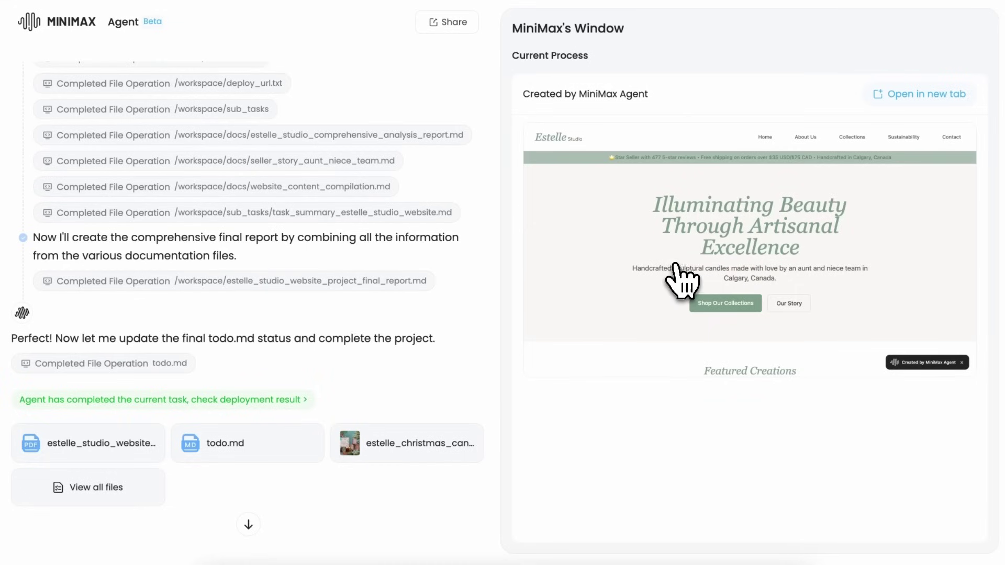
Scroll the Estelle Studio site preview, then view it in its own tab
scroll(717, 235, "down", 3)
scroll(721, 246, "down", 5)
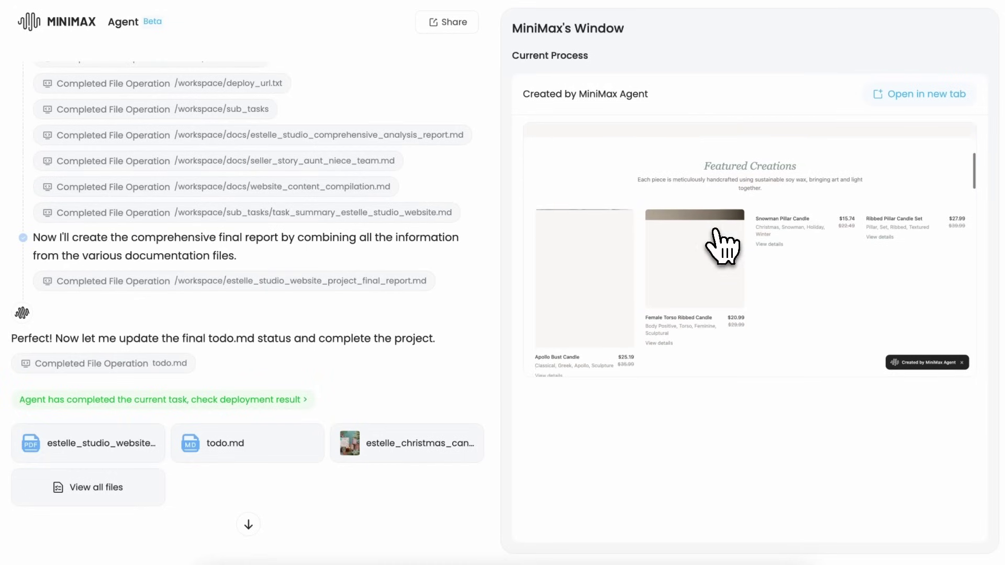
scroll(722, 246, "down", 6)
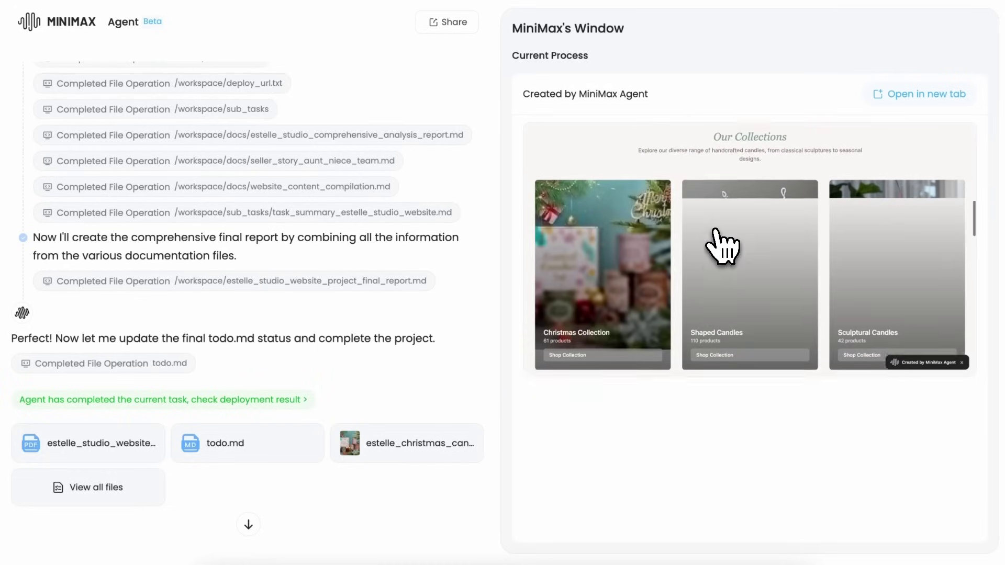
scroll(721, 251, "down", 5)
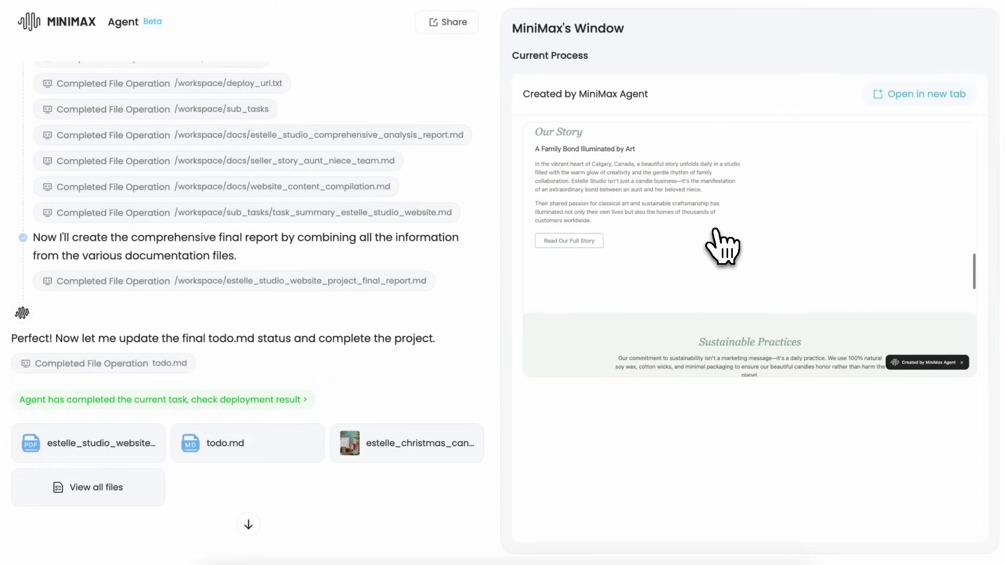
left_click(897, 95)
scroll(686, 243, "down", 10)
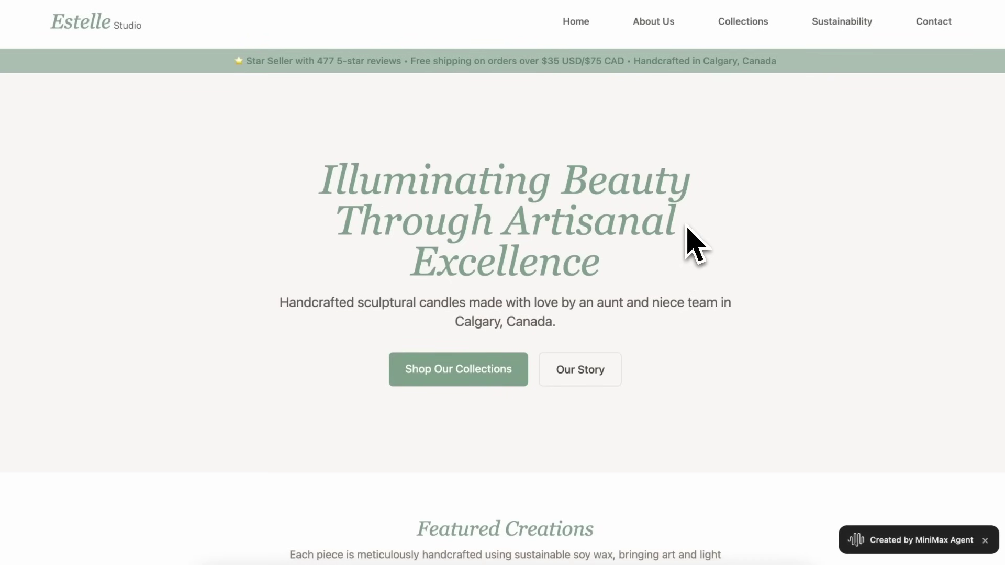
scroll(691, 243, "down", 5)
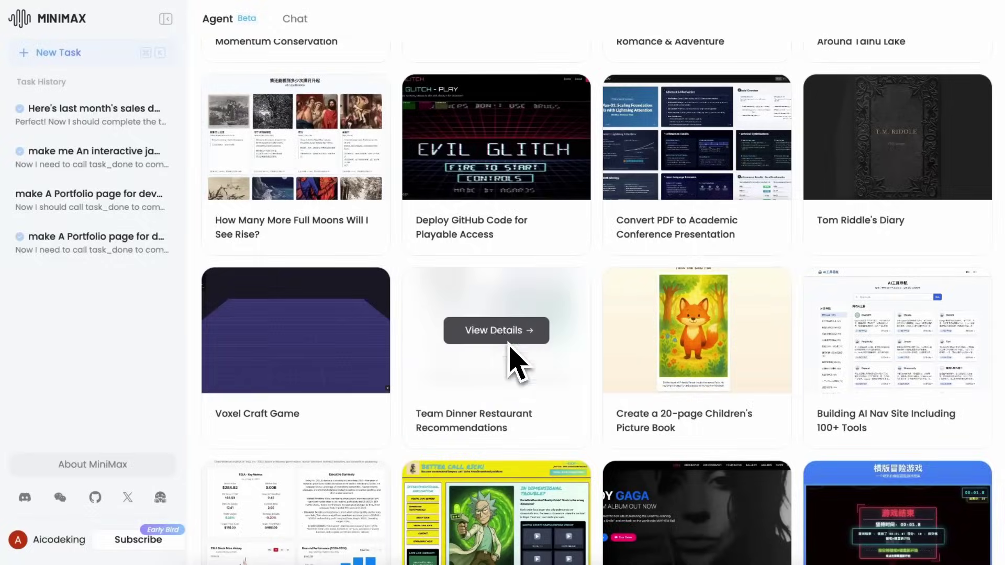
Enter the request 'make A Portfolio page for developers in pokedex style.' in the task box
scroll(547, 228, "up", 15)
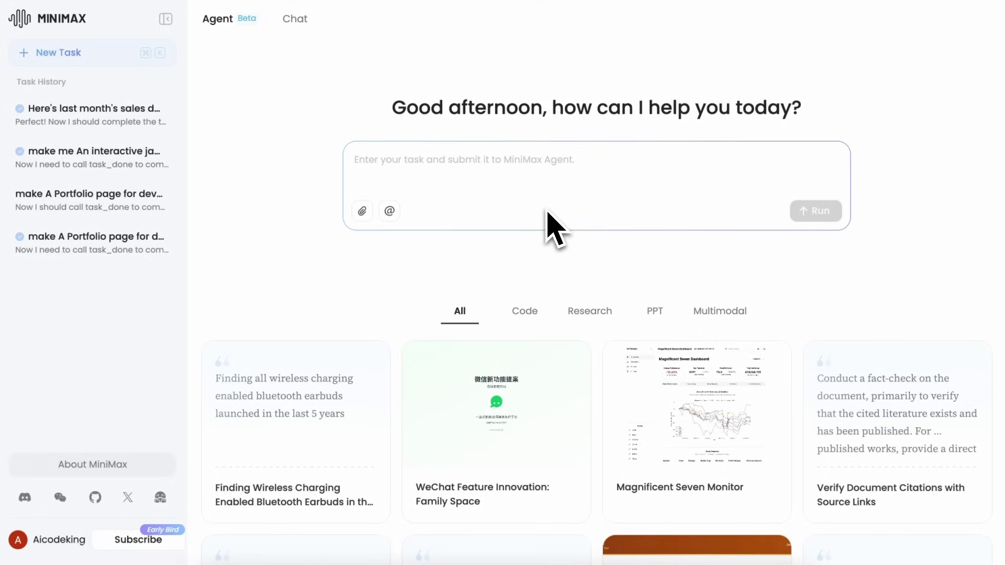
scroll(547, 220, "down", 1)
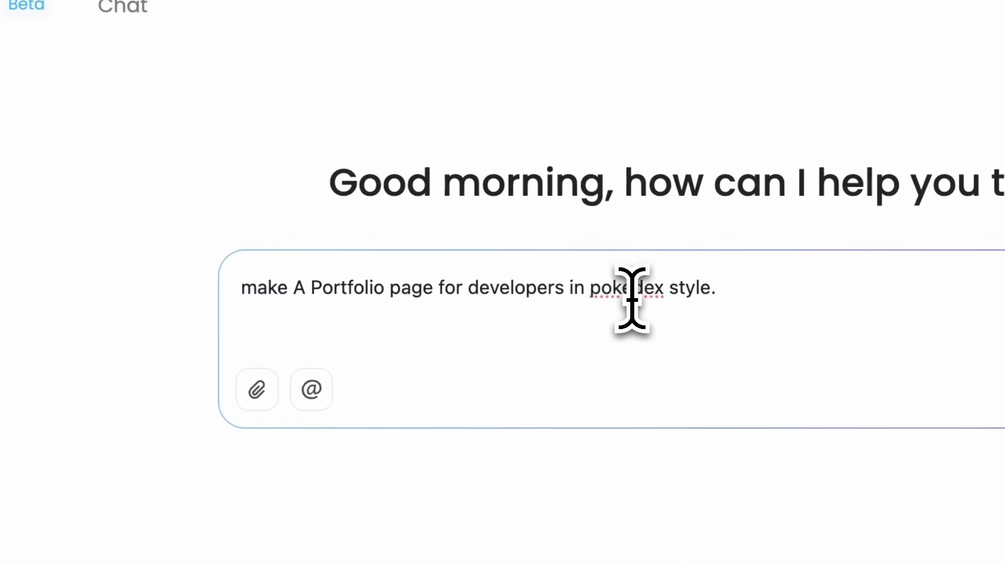
double_click(632, 291)
left_click(733, 288)
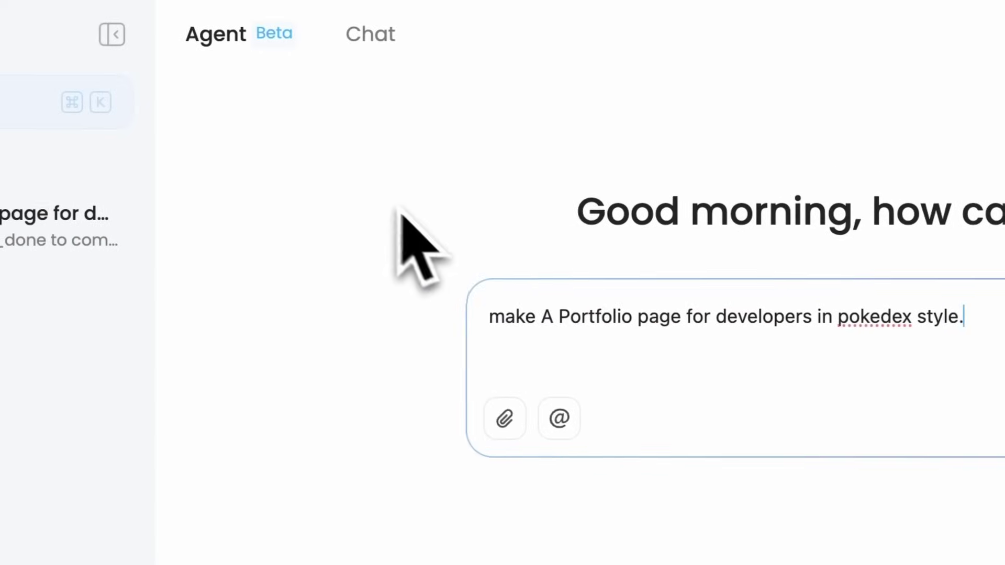
Submit the Pokédex portfolio request and follow the agent's image downloads and data file creation
left_click(757, 340)
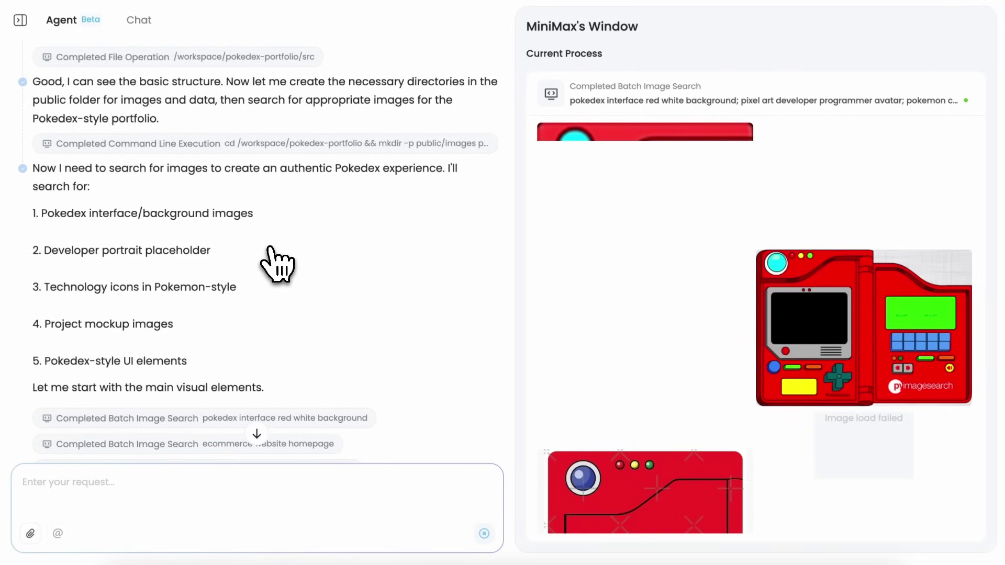
scroll(650, 269, "down", 10)
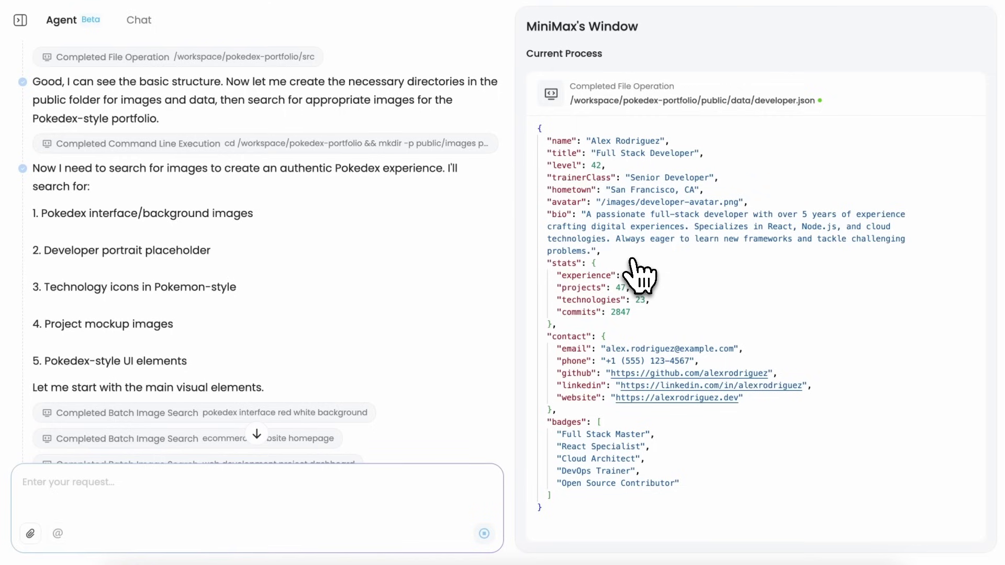
scroll(332, 274, "down", 6)
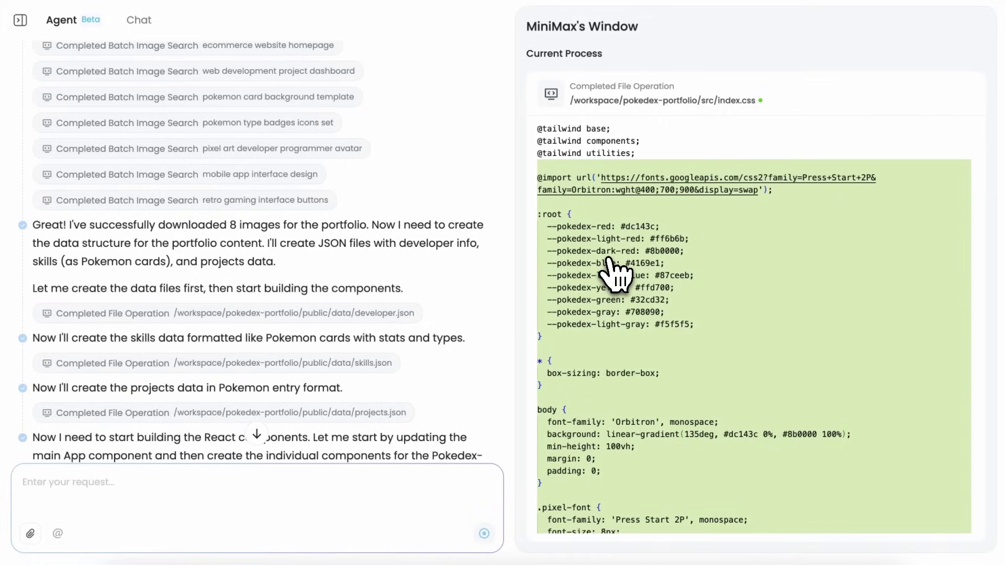
Scroll through the finished portfolio report to the deployed site's Live URL
scroll(348, 268, "down", 7)
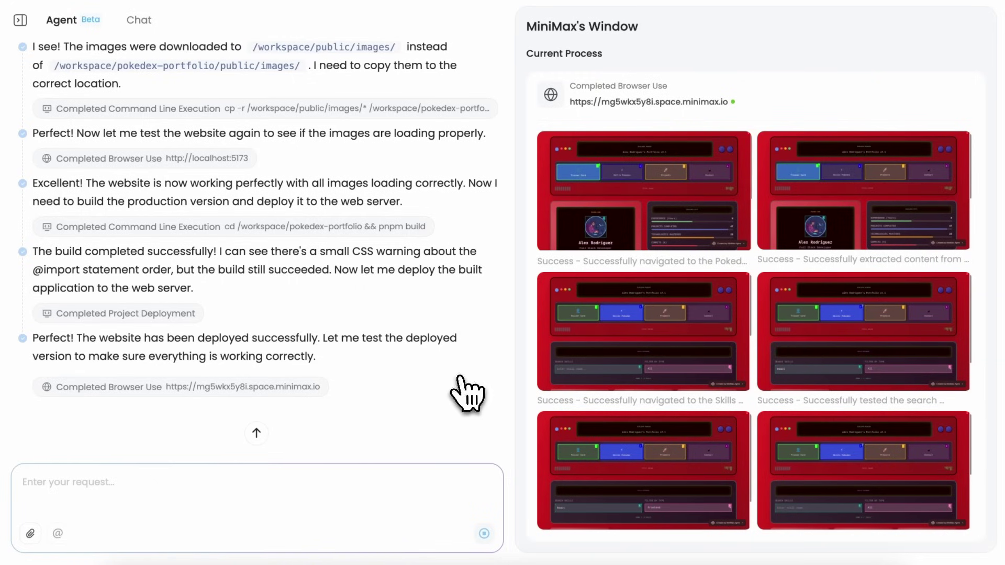
scroll(599, 346, "down", 2)
scroll(602, 348, "down", 20)
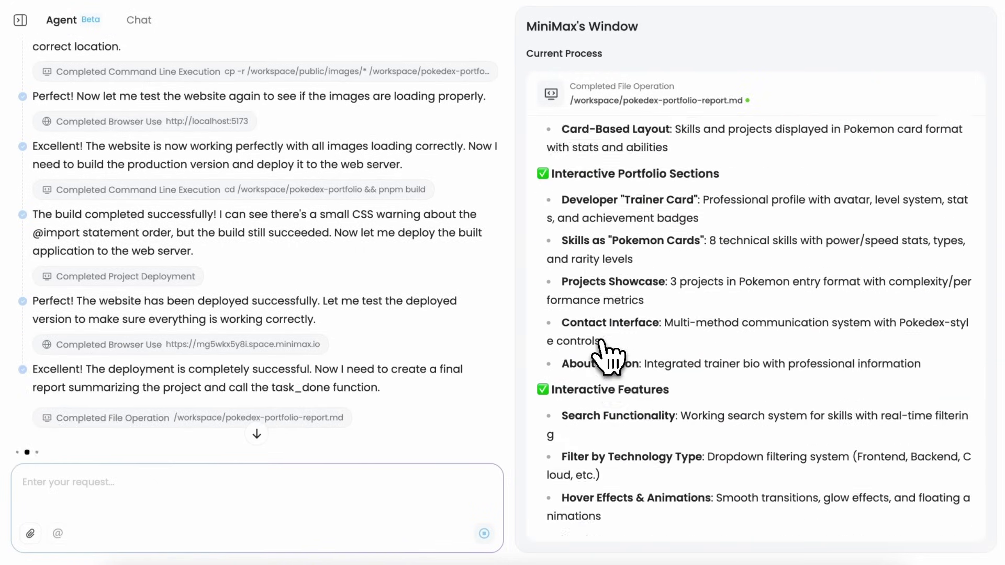
scroll(602, 348, "down", 20)
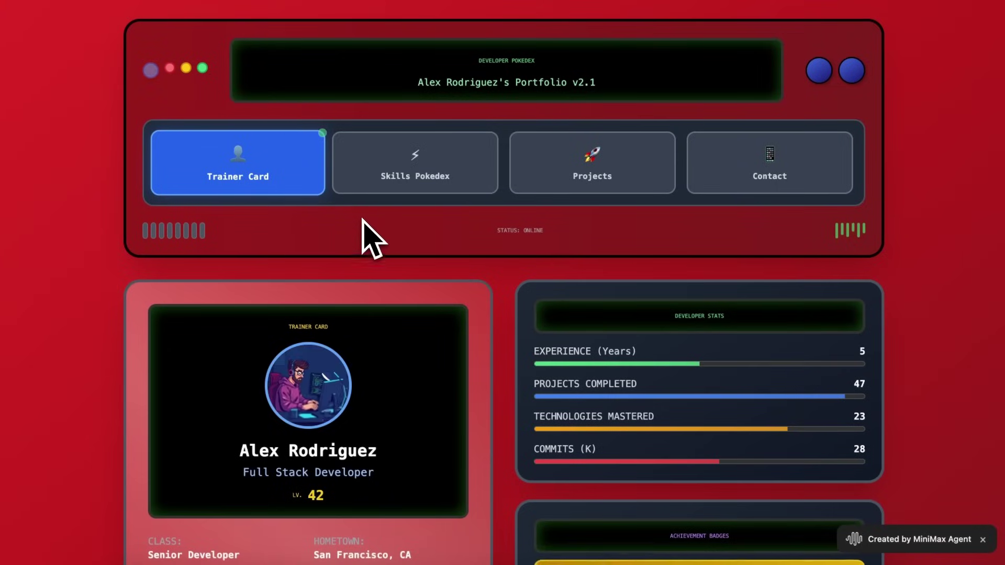
In the Skills Pokedex section, search skills for 'j', then clear the search to show all 8
scroll(399, 244, "down", 1)
scroll(398, 246, "down", 5)
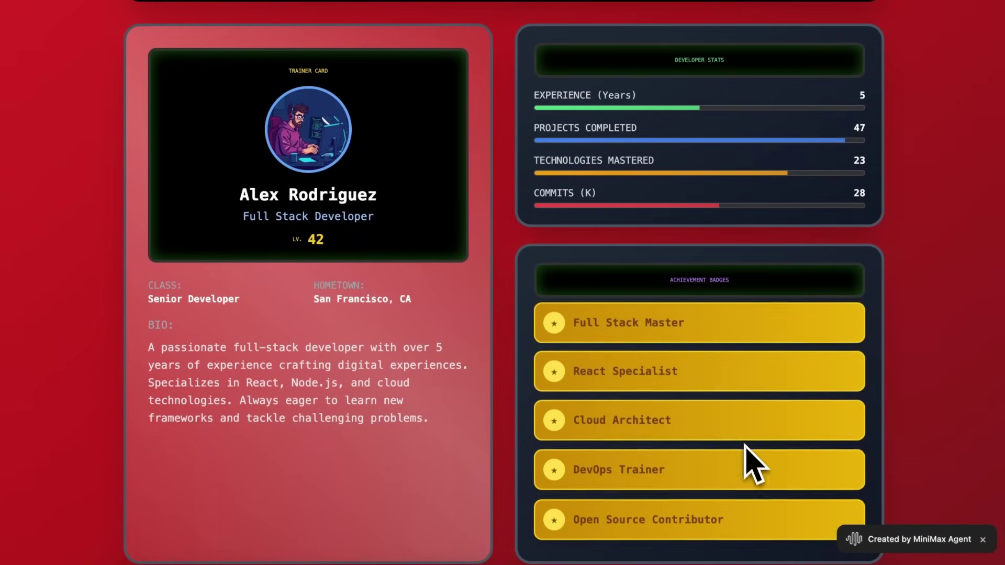
scroll(602, 350, "up", 2)
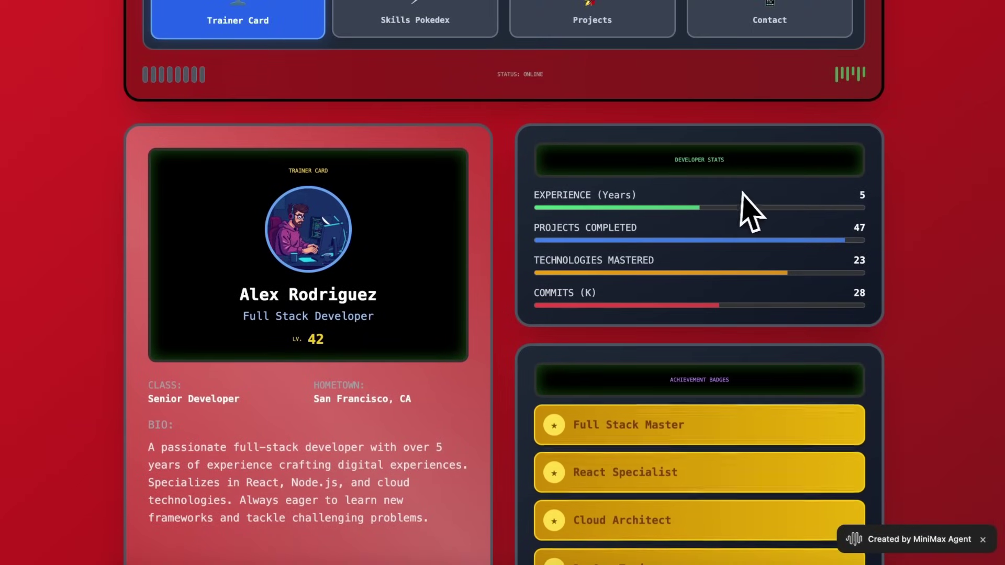
scroll(832, 309, "up", 2)
scroll(827, 301, "up", 2)
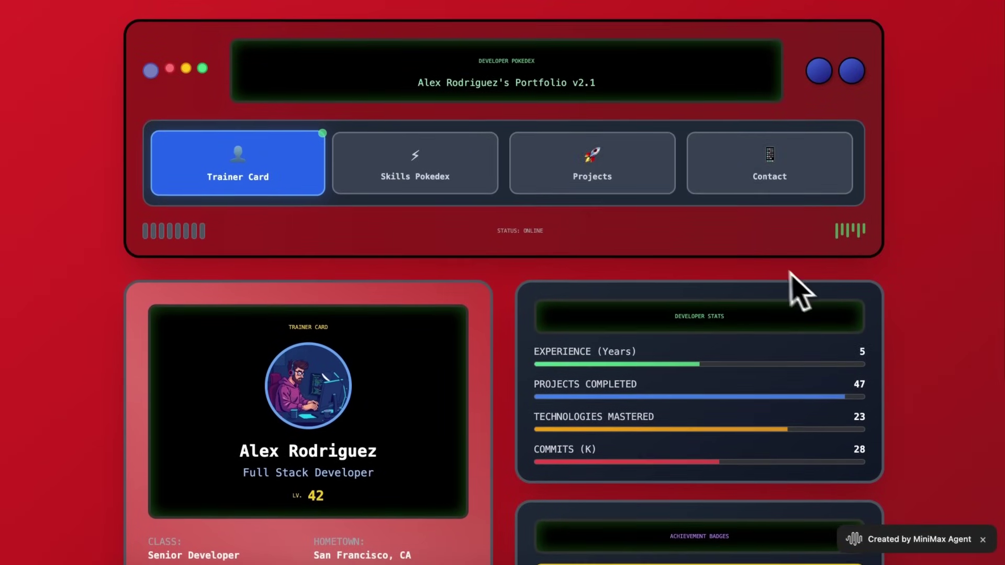
left_click(451, 168)
scroll(374, 299, "down", 3)
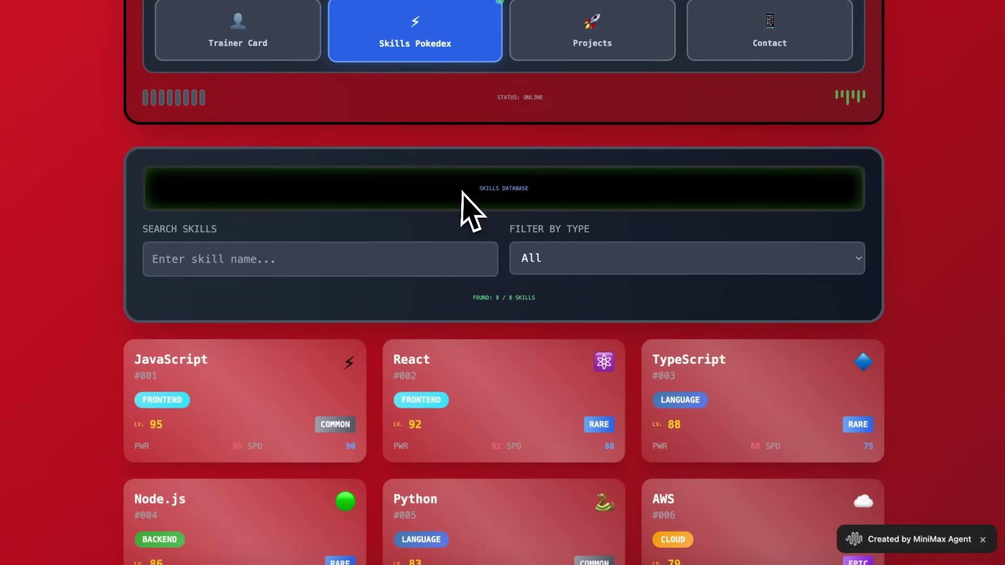
left_click(340, 258)
type("jav")
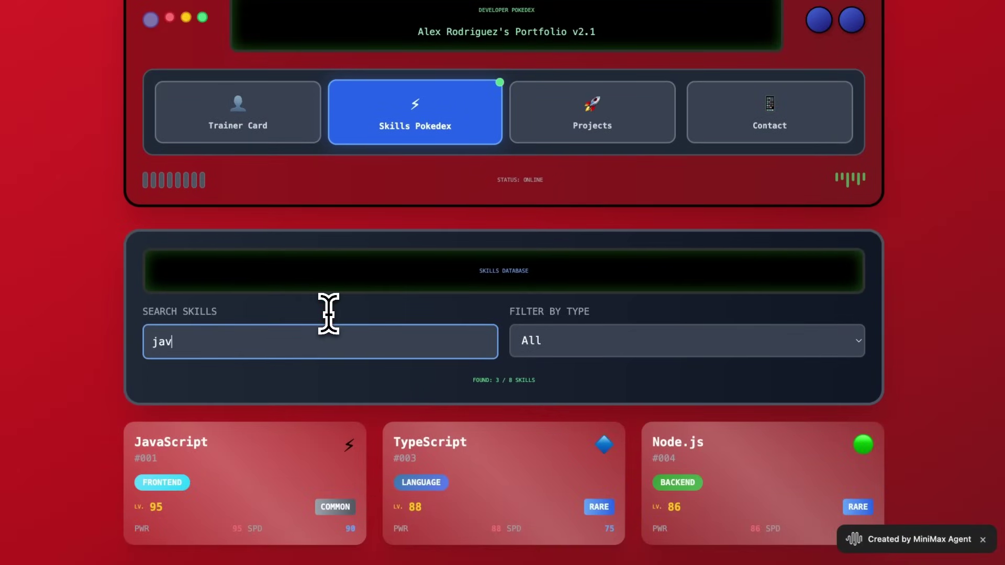
key("BackSpace")
key("BackSpace")
key("BackSpace")
scroll(329, 314, "down", 5)
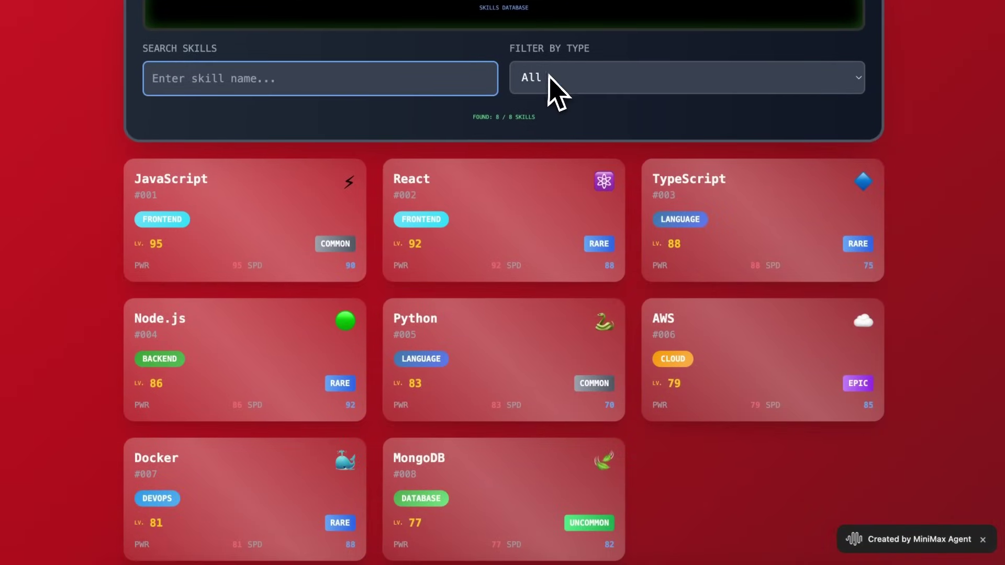
Filter the skills to Frontend only, then reset the type filter to All
left_click(549, 84)
left_click(554, 97)
left_click(610, 339)
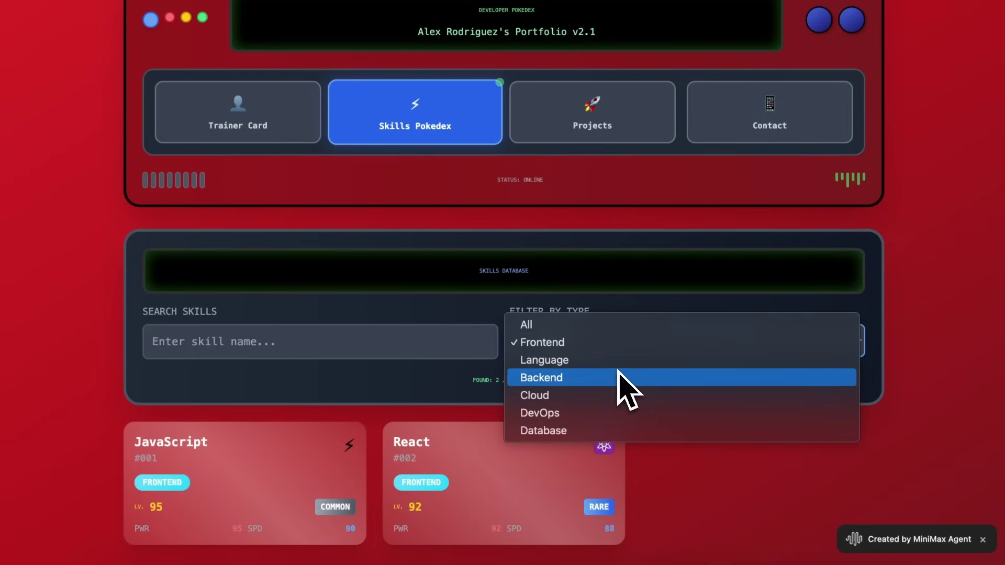
left_click(649, 323)
scroll(701, 168, "up", 2)
Inspect the TaskMaster Pro project details in the Projects section
left_click(644, 162)
scroll(612, 268, "down", 6)
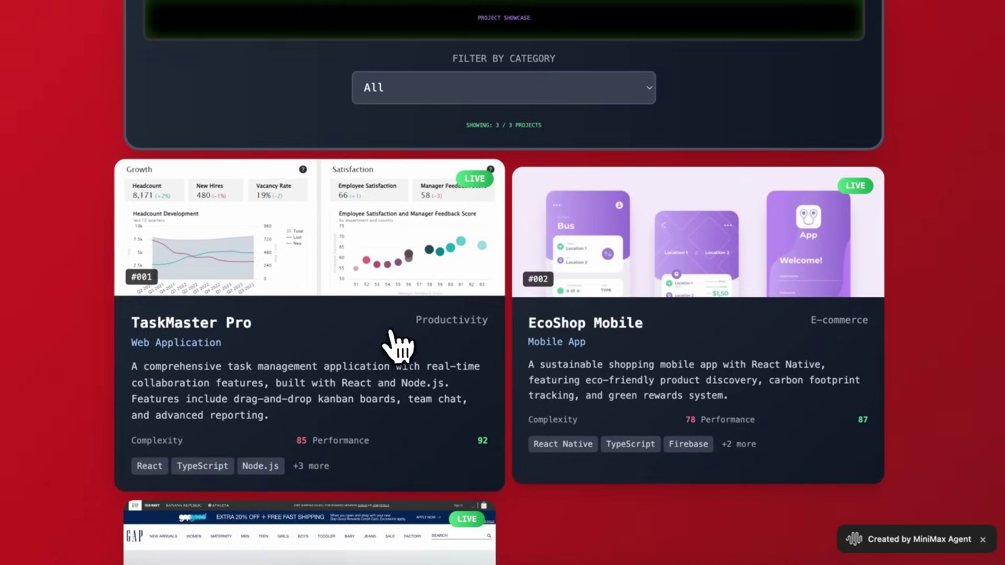
left_click(395, 339)
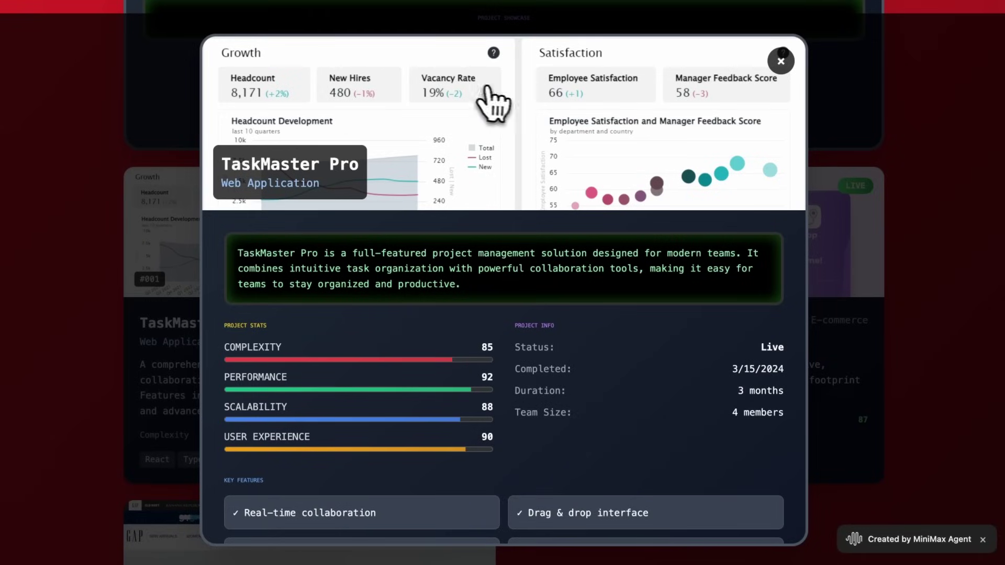
scroll(372, 286, "down", 4)
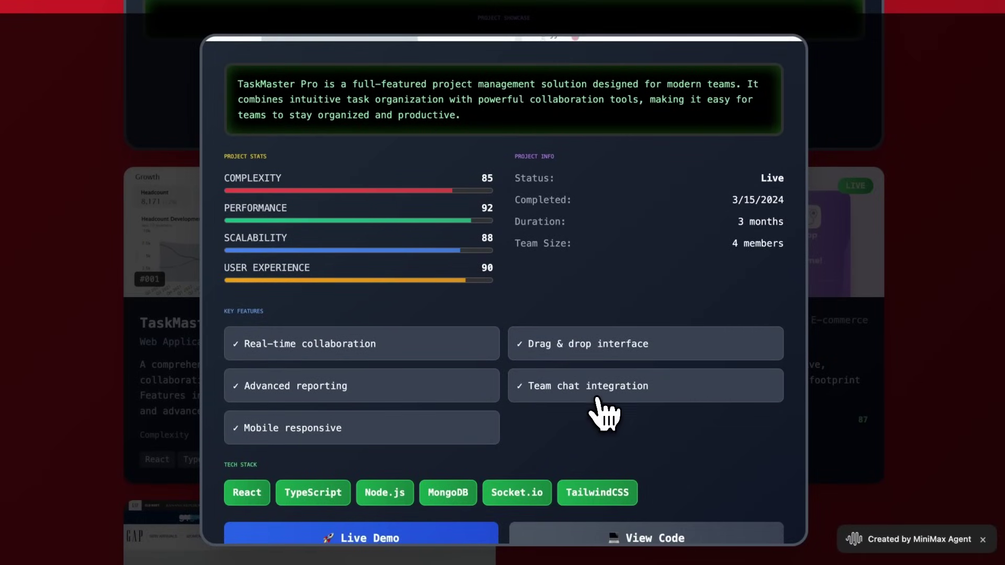
scroll(605, 410, "down", 1)
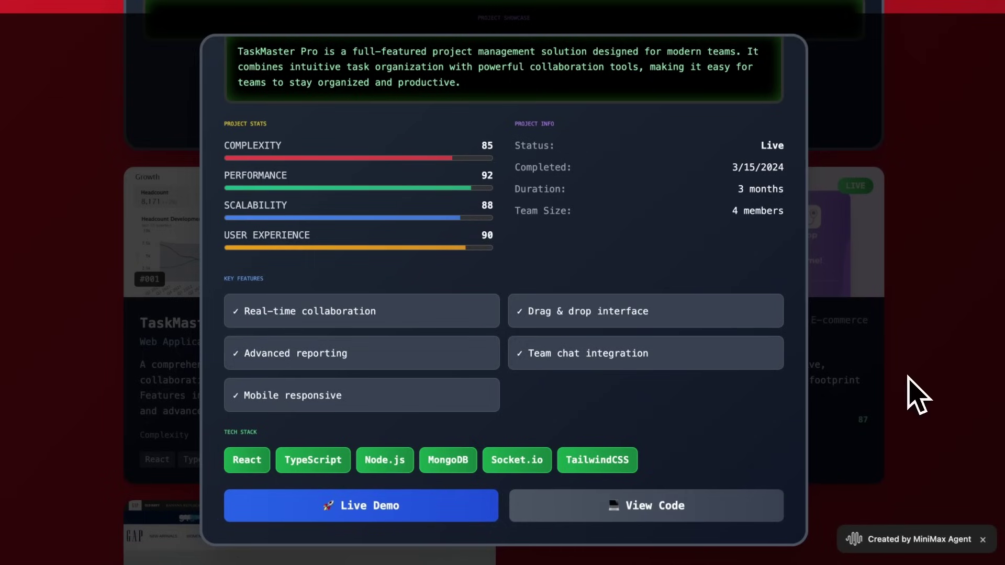
scroll(783, 73, "up", 5)
left_click(779, 63)
scroll(673, 112, "up", 5)
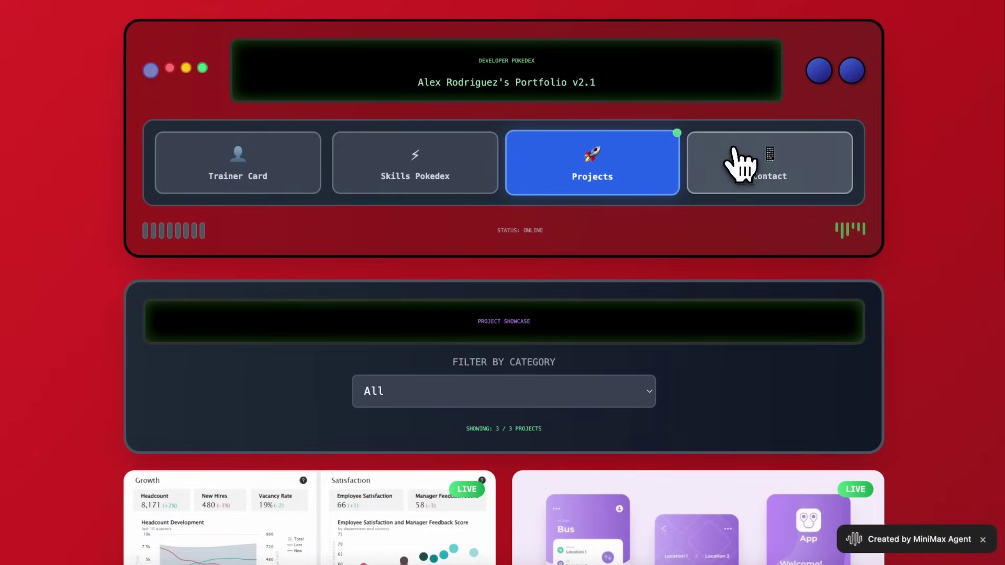
Scroll through the portfolio's Contact section
left_click(743, 164)
scroll(655, 285, "down", 3)
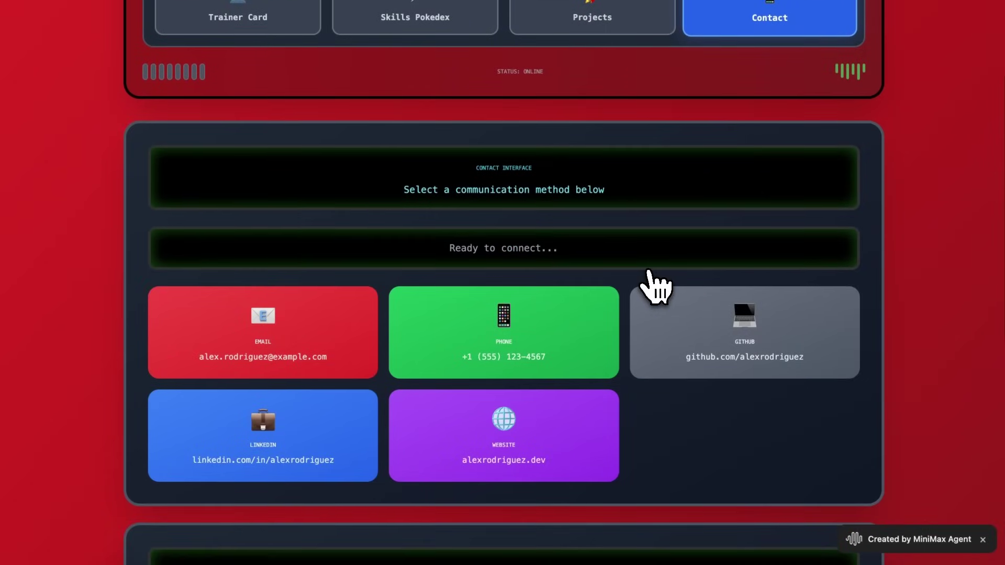
scroll(419, 257, "down", 2)
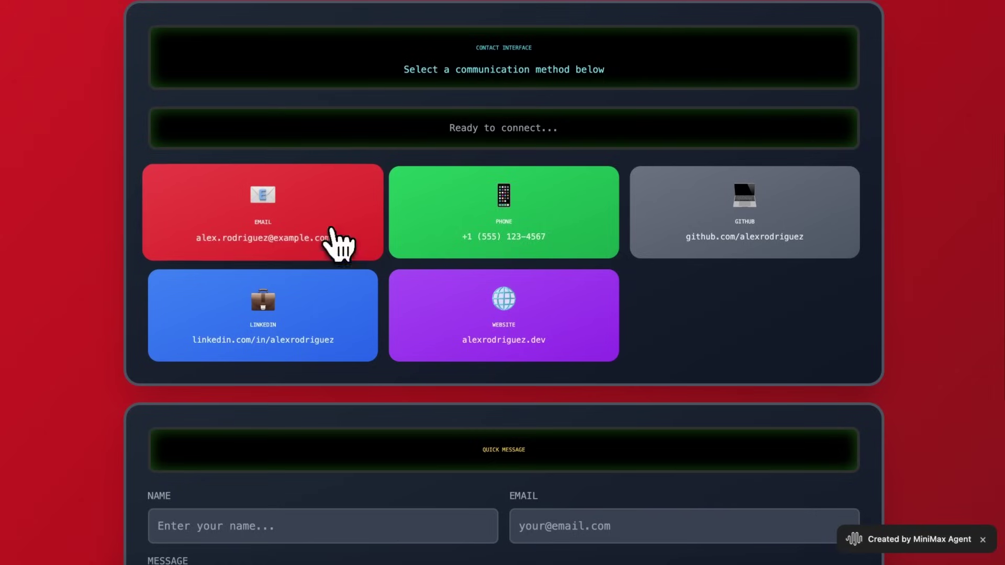
scroll(336, 386, "down", 5)
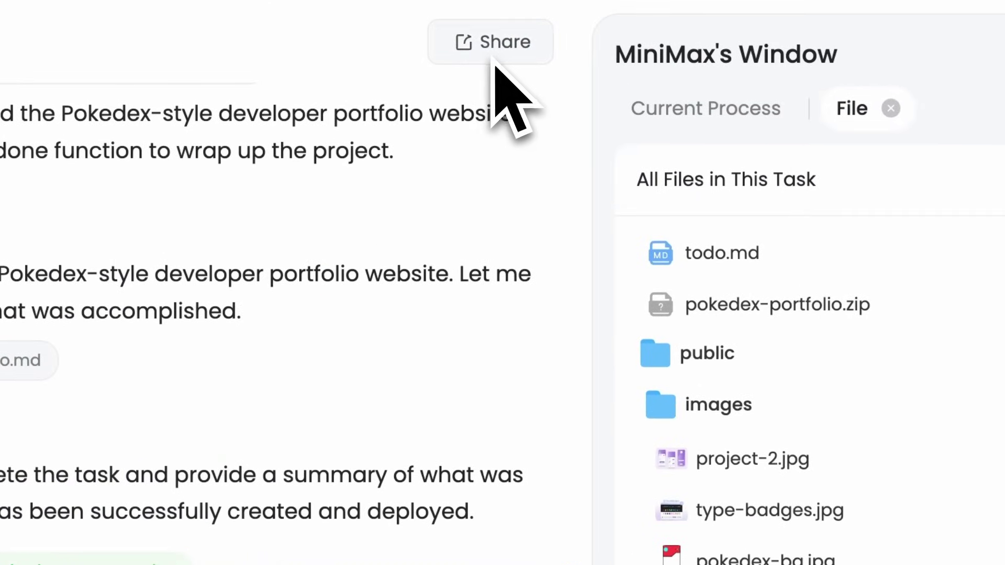
Copy the portfolio task's share link and submit a Japan trip planner website request
left_click(494, 55)
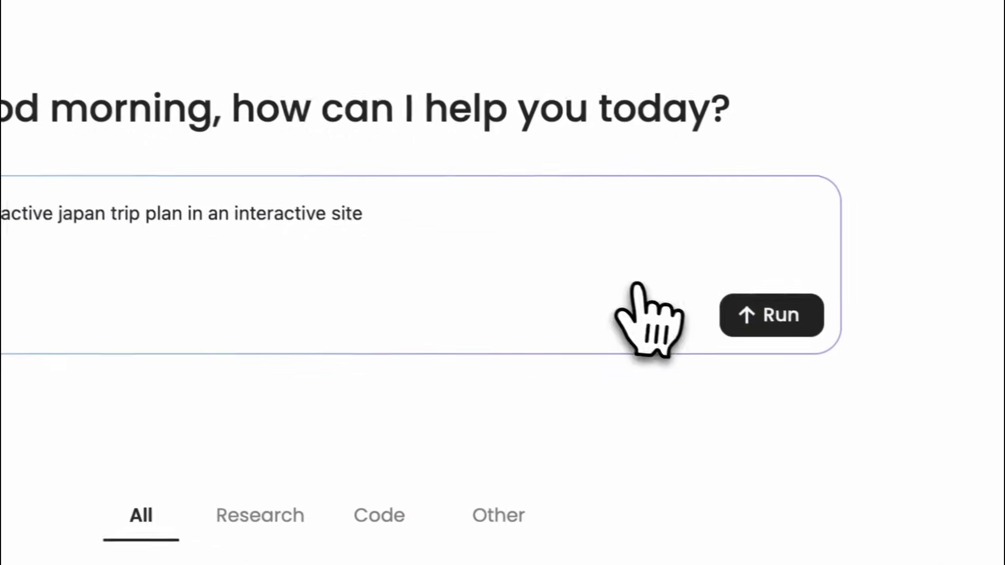
left_click(771, 315)
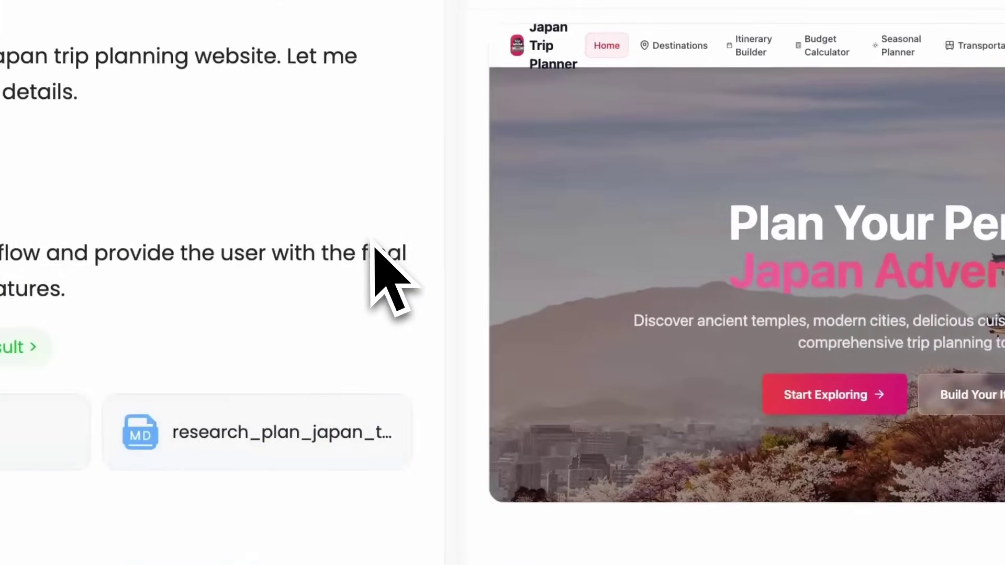
Add Tokyo, Mt Fuji and Kyoto to the trip on the live planner site
scroll(654, 243, "down", 10)
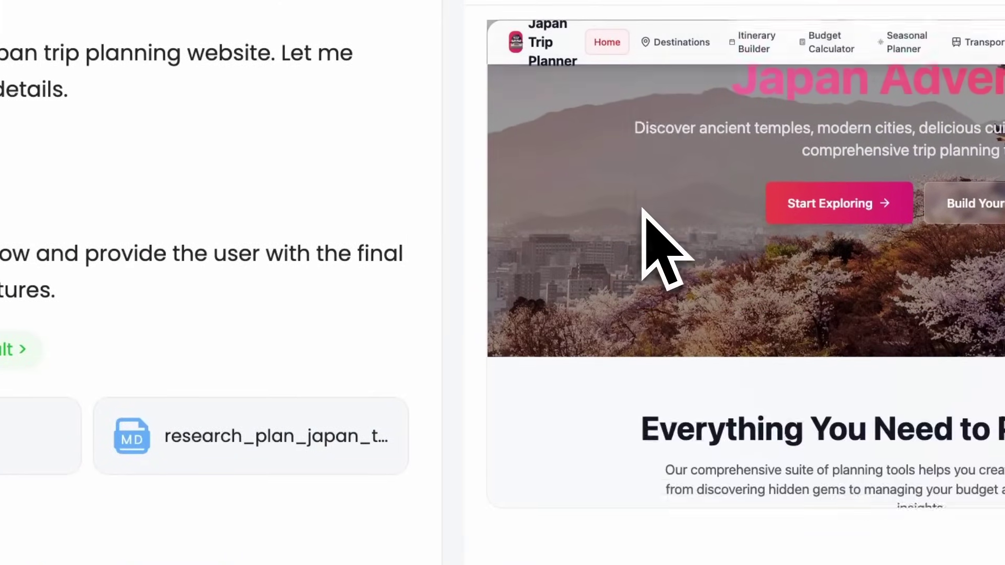
scroll(660, 230, "down", 5)
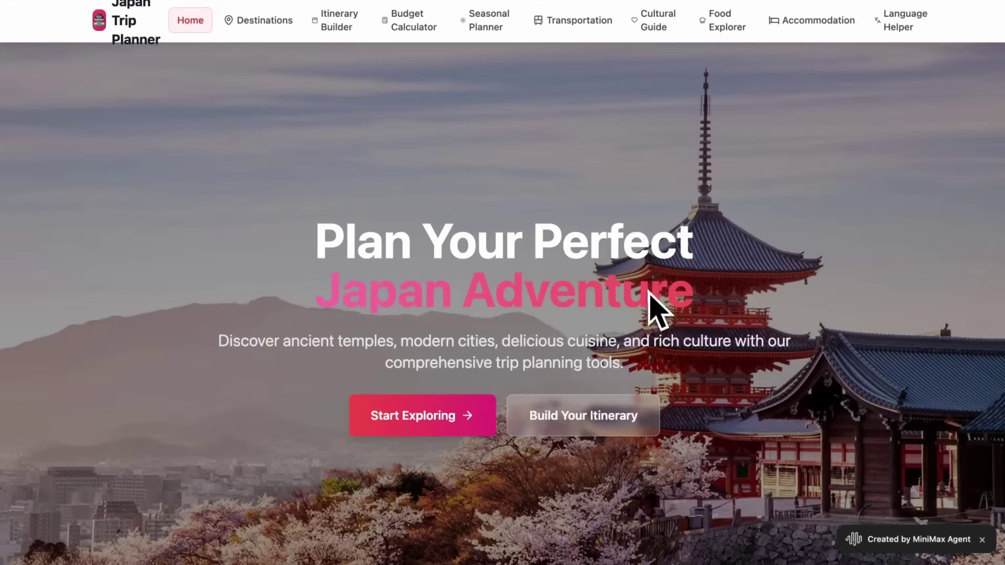
scroll(646, 288, "down", 10)
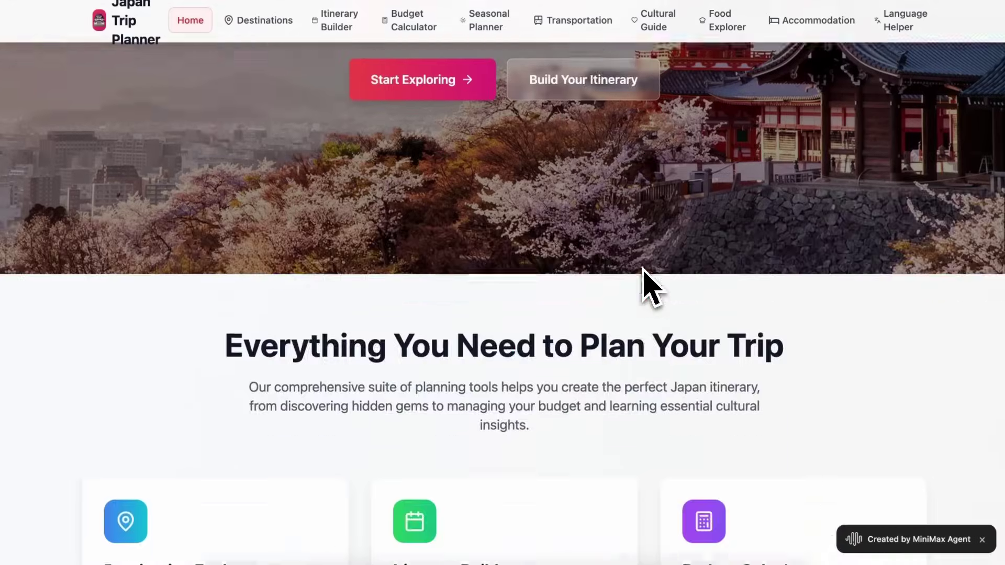
scroll(643, 285, "down", 10)
scroll(644, 285, "up", 20)
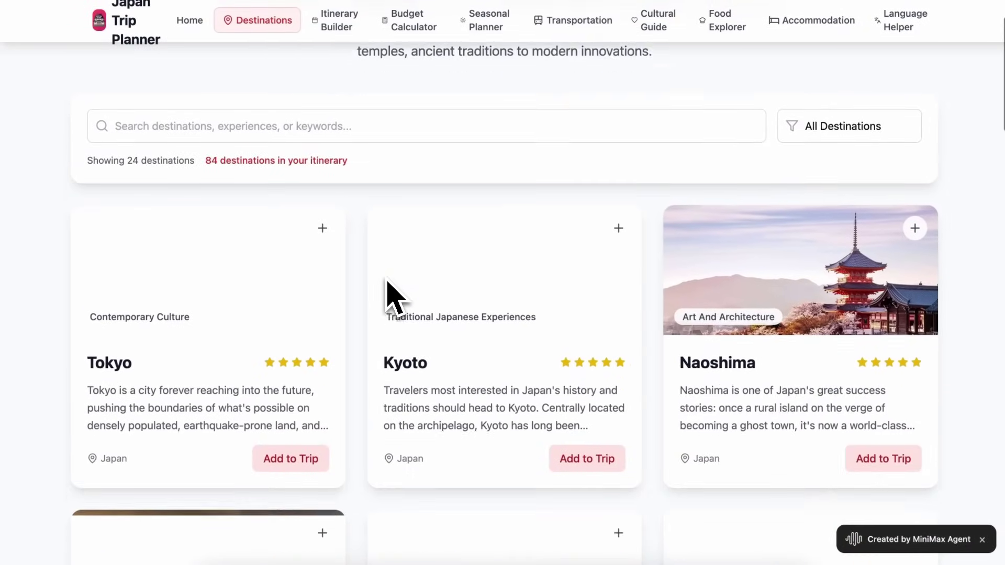
scroll(387, 283, "down", 3)
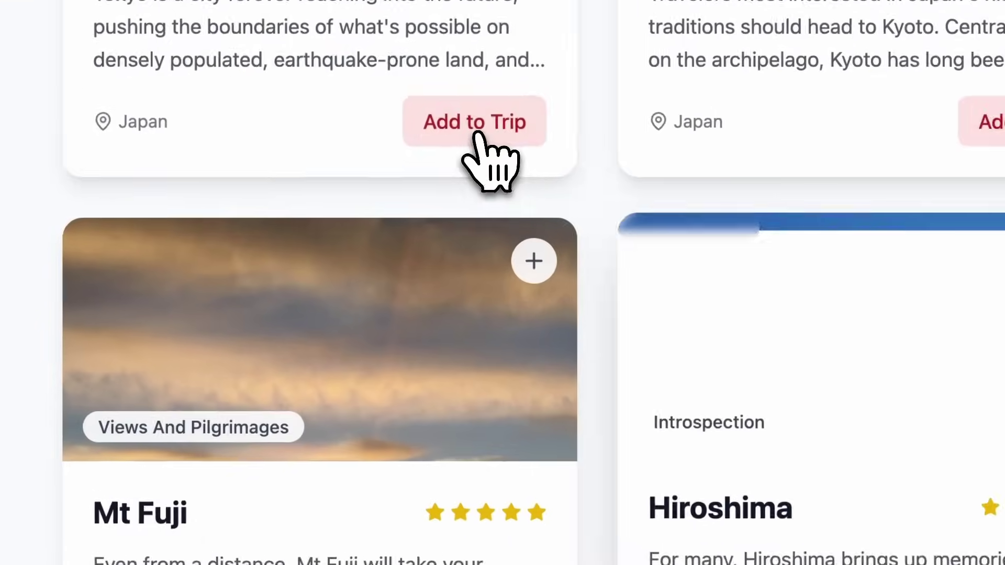
left_click(292, 161)
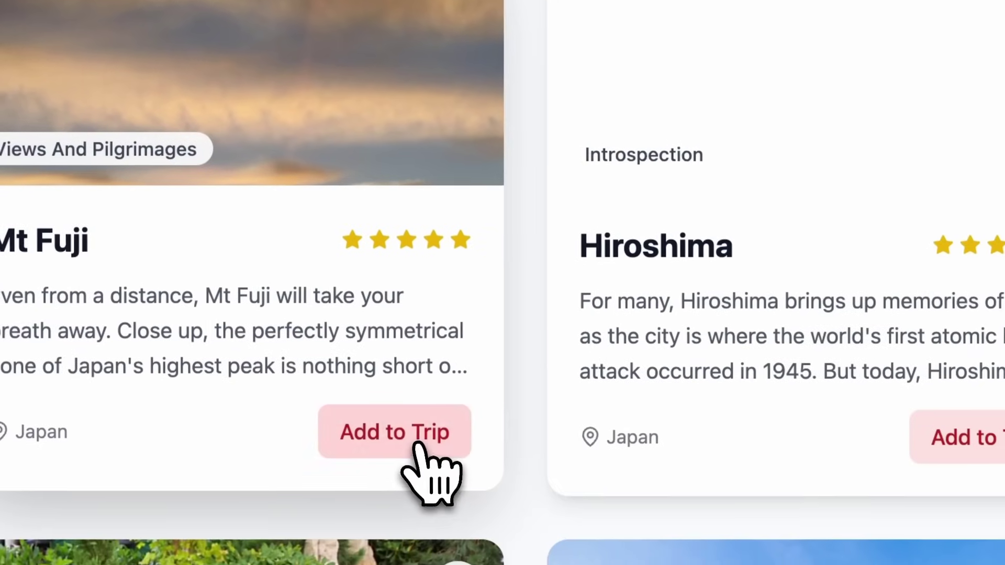
left_click(302, 465)
left_click(675, 265)
Reorder the Itinerary Builder, moving Arrive in Tokyo below Travel to Shibuya
scroll(673, 264, "up", 8)
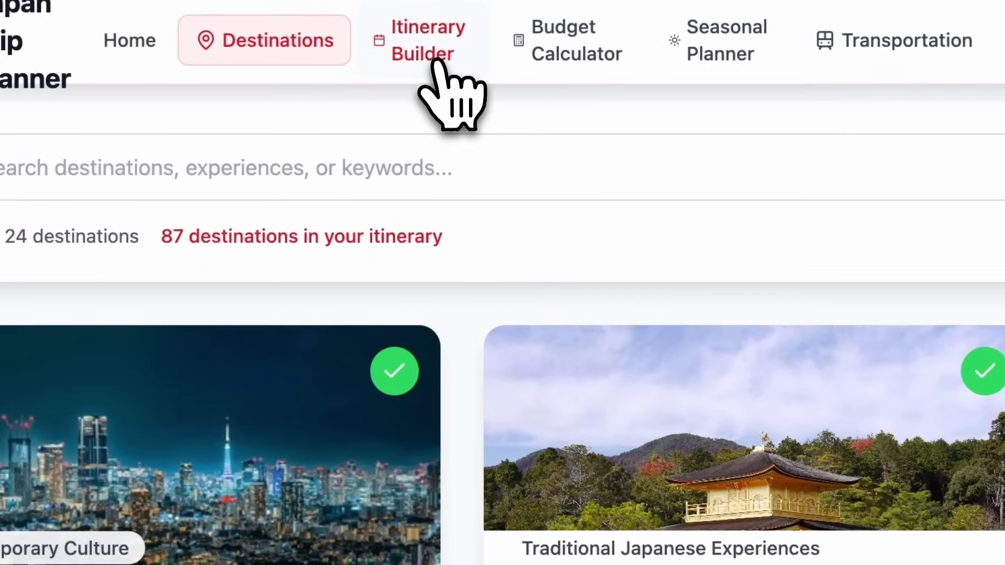
left_click(434, 58)
scroll(516, 280, "down", 10)
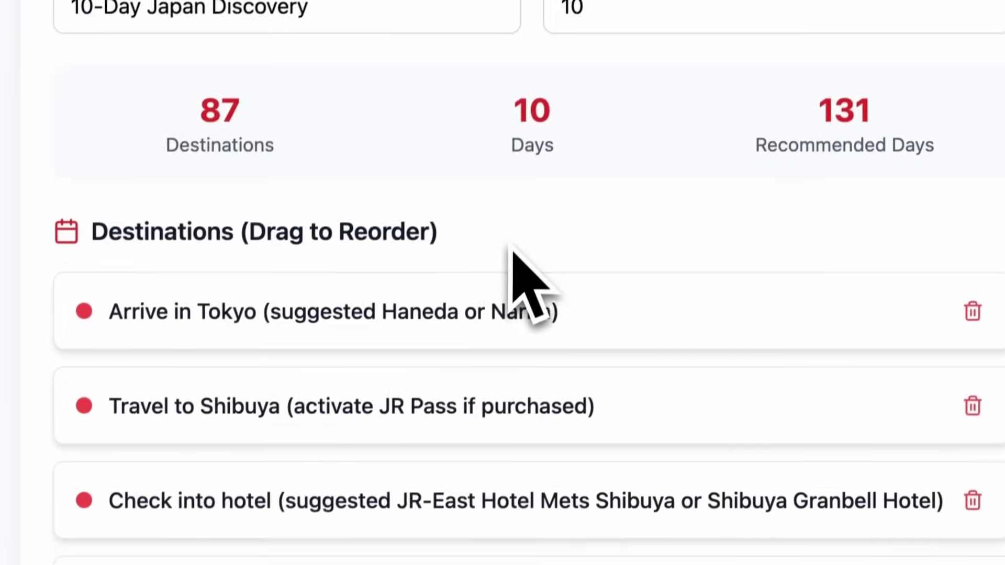
left_click_drag(494, 107, 496, 395)
left_click_drag(498, 445, 500, 534)
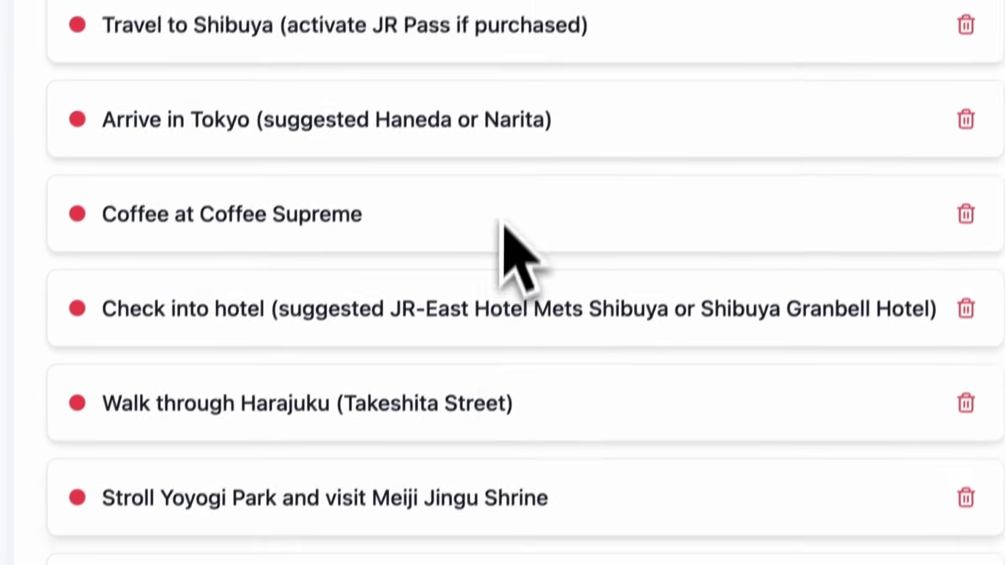
scroll(502, 225, "up", 6)
scroll(523, 209, "up", 5)
View the Spring, Summer and Autumn details in the Seasonal Planner
left_click(639, 52)
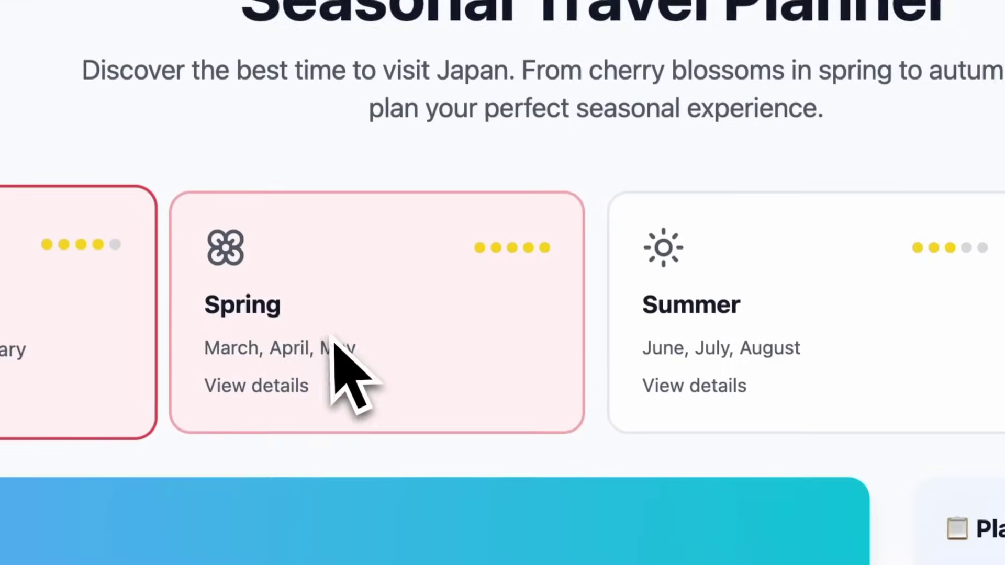
left_click(367, 390)
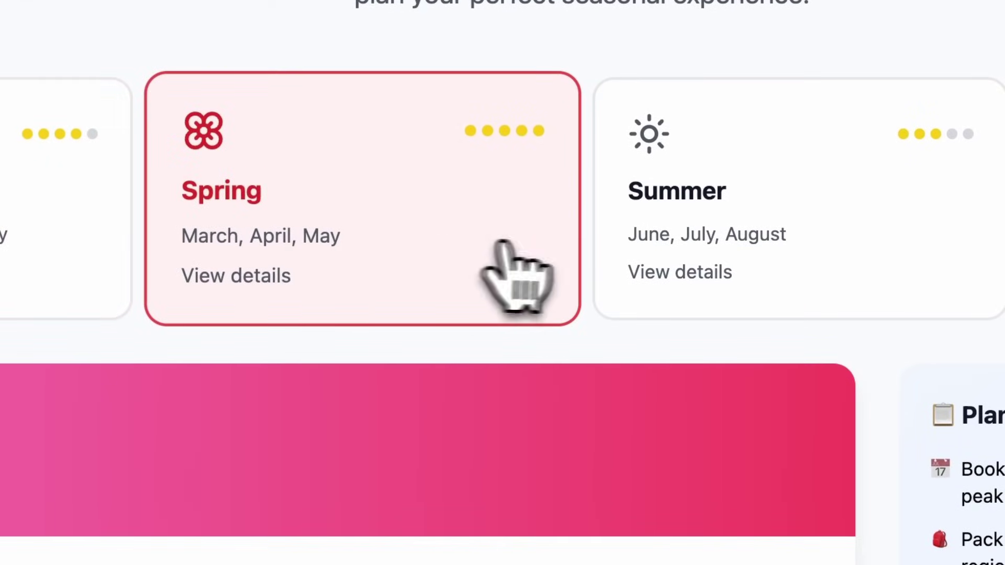
left_click(741, 352)
left_click(840, 157)
scroll(740, 140, "down", 5)
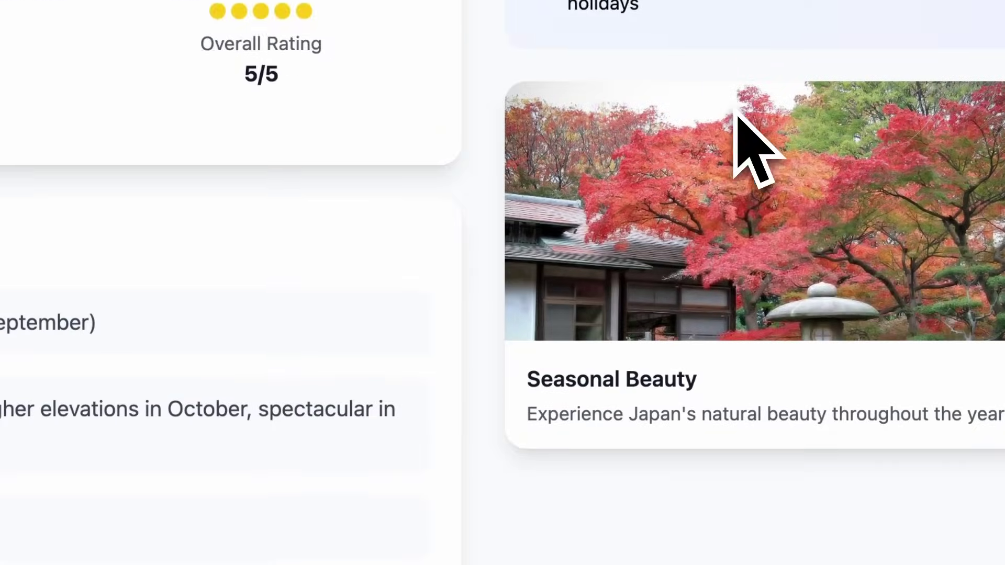
scroll(287, 518, "down", 3)
scroll(287, 519, "up", 8)
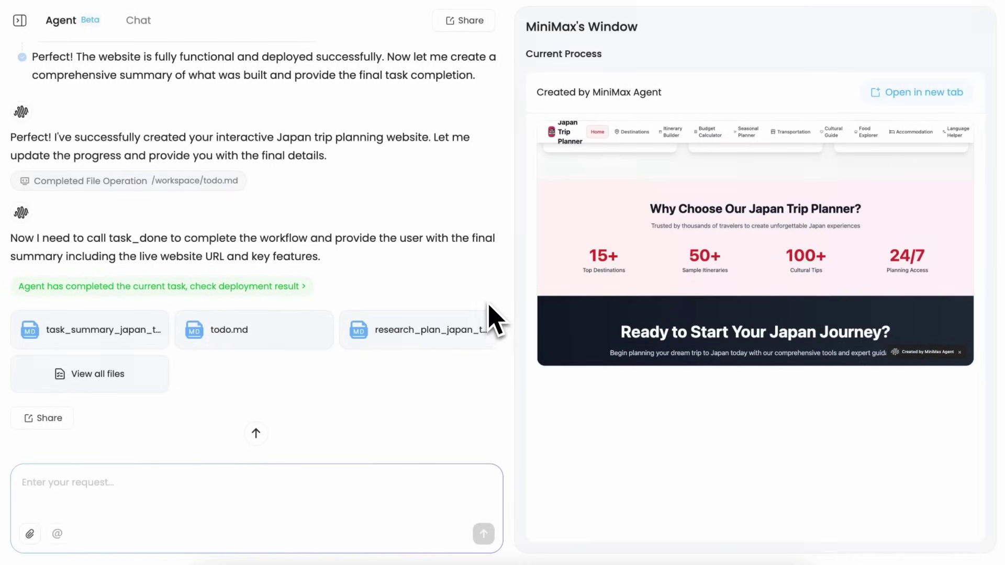
Scroll up through the chat history to reach the Amazon analysis task and its final_report.md
scroll(370, 277, "up", 1)
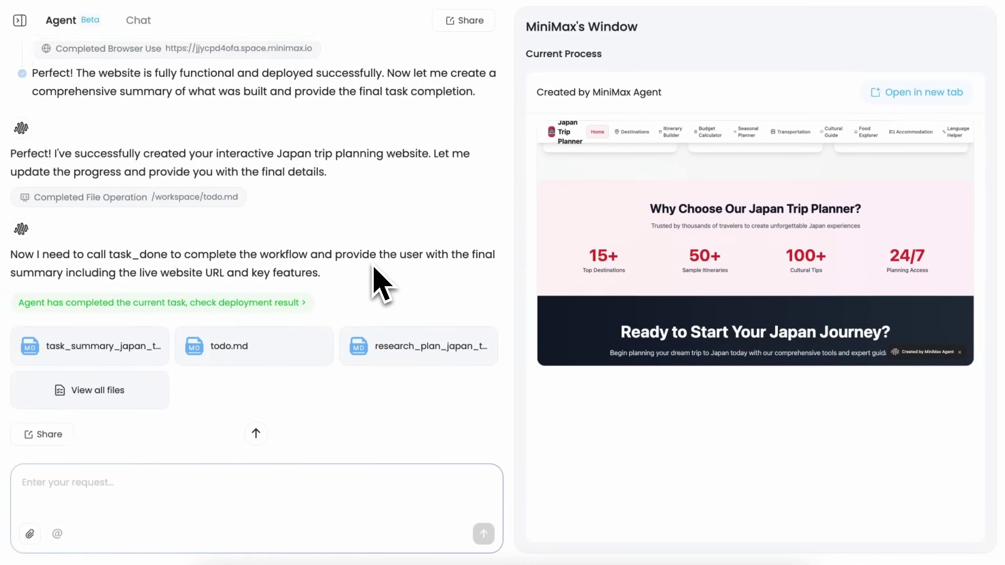
scroll(376, 279, "up", 15)
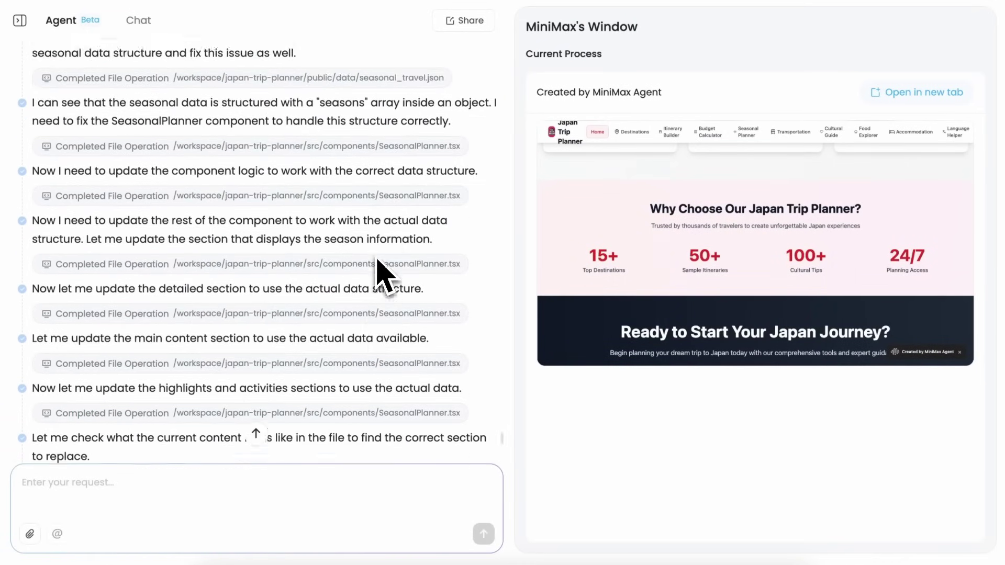
scroll(386, 261, "up", 20)
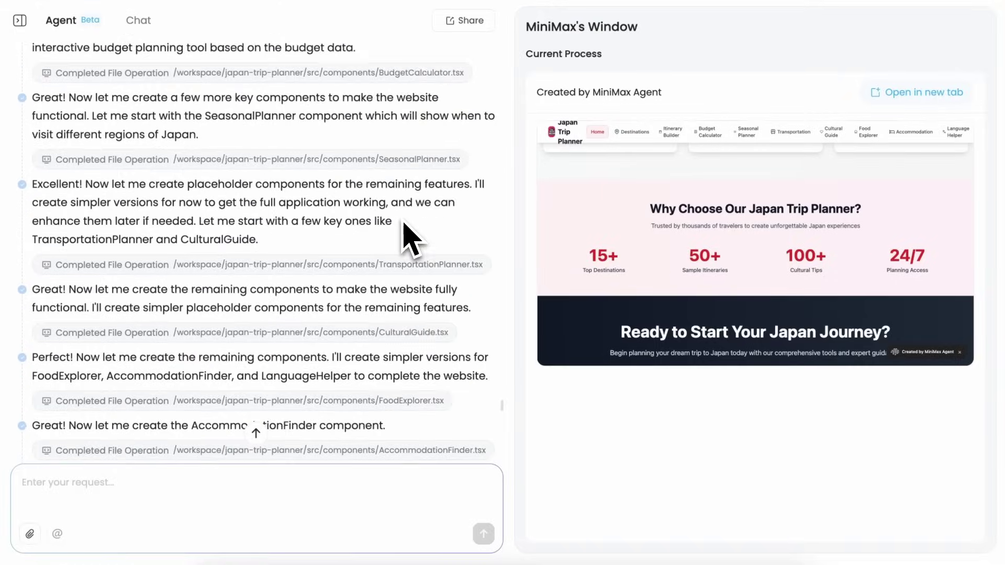
scroll(408, 236, "up", 20)
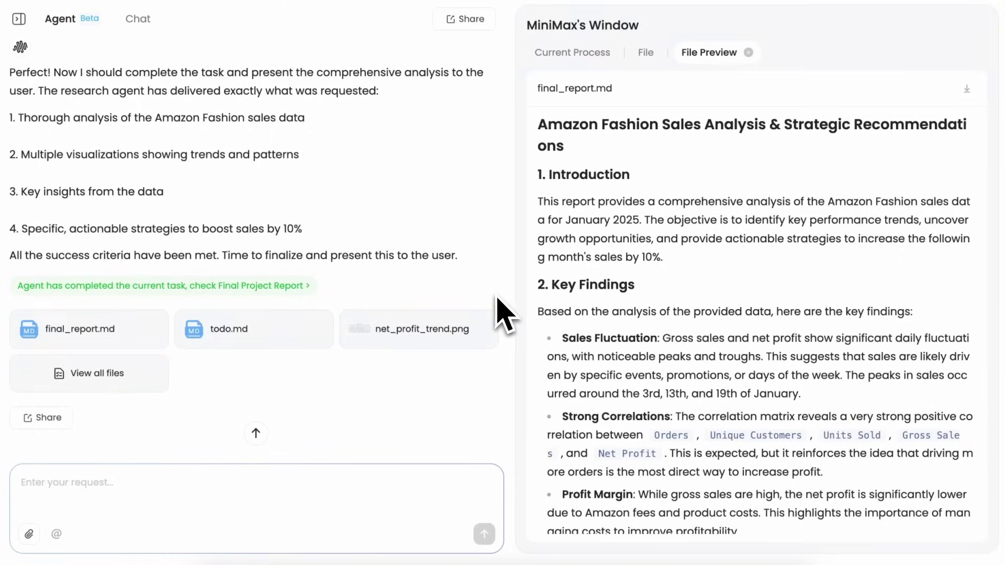
Scroll down through final_report.md's charts and recommendations
scroll(687, 278, "down", 10)
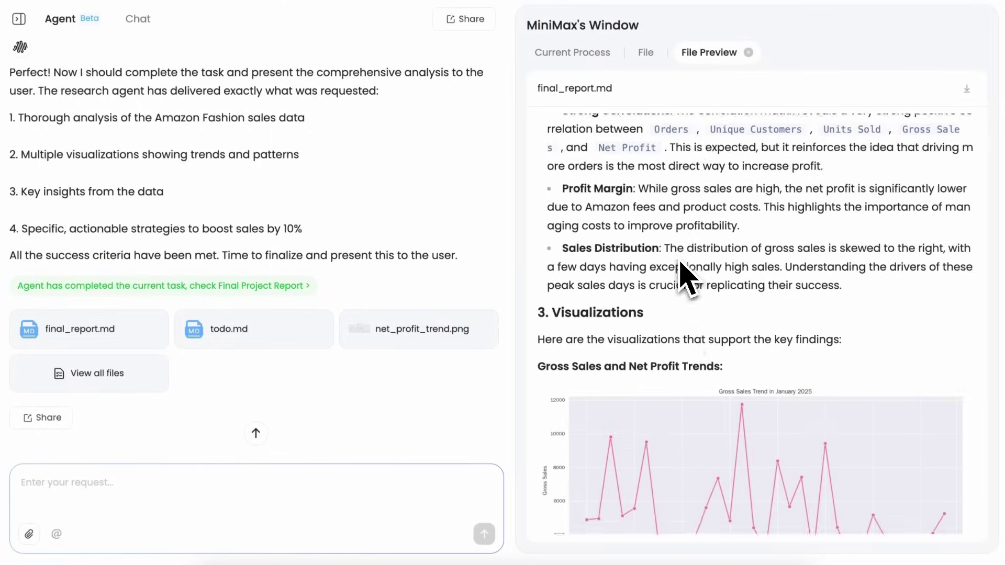
scroll(722, 246, "down", 7)
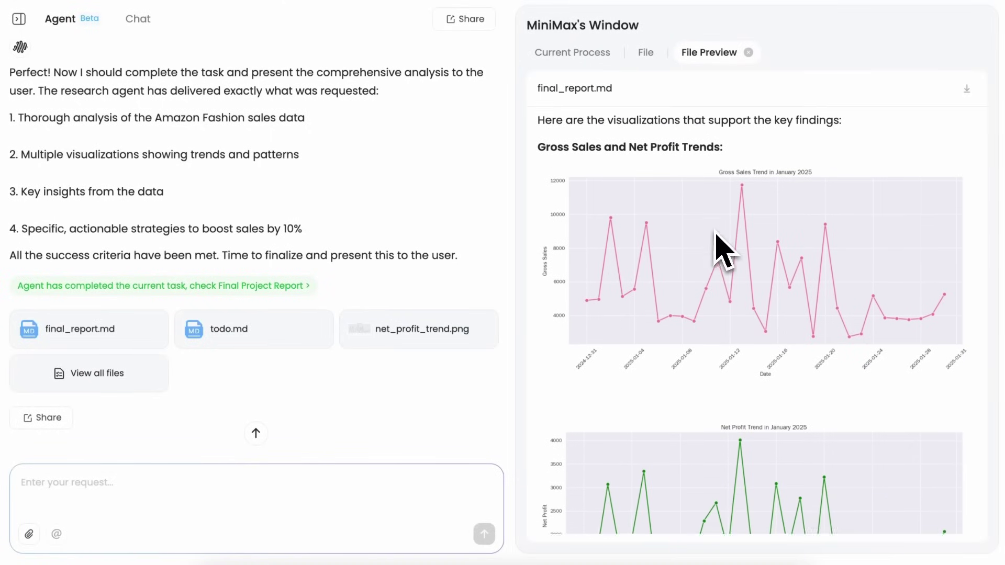
scroll(740, 253, "down", 4)
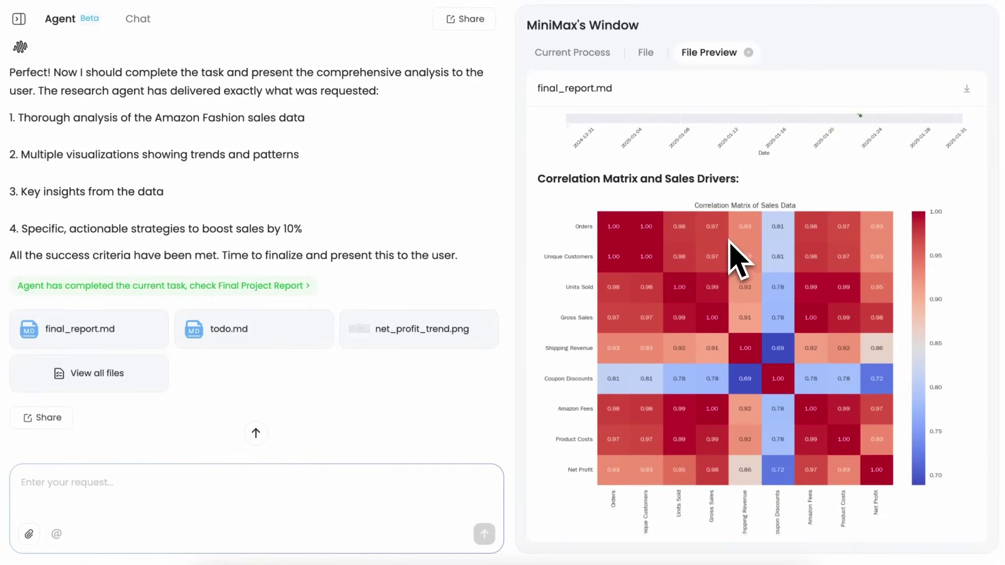
scroll(762, 253, "down", 8)
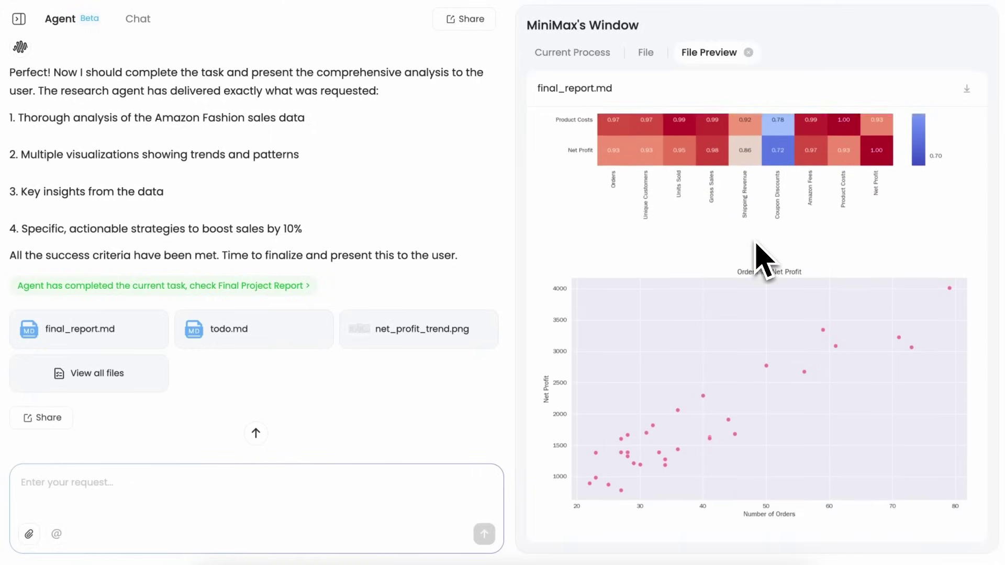
scroll(790, 296, "down", 5)
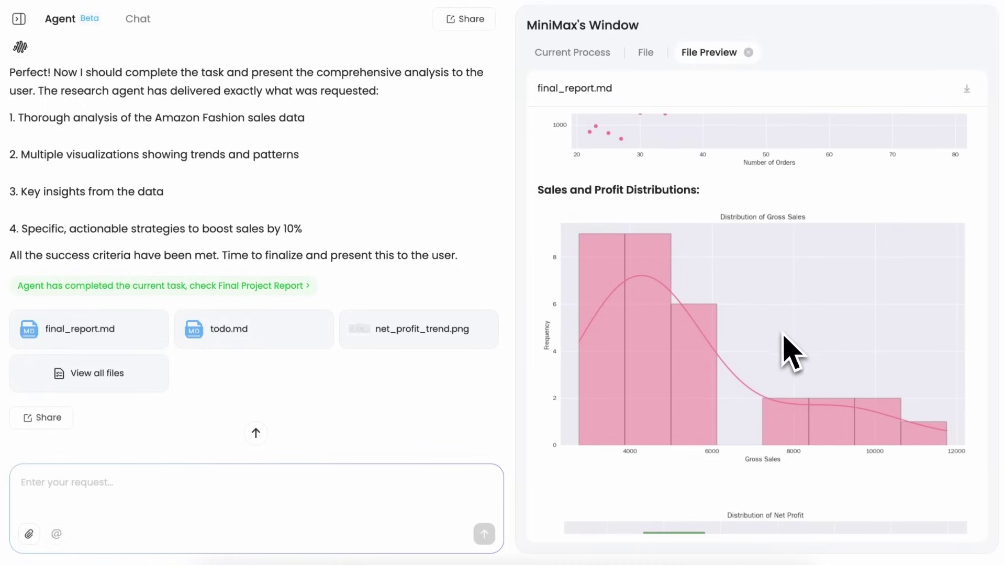
scroll(785, 345, "down", 5)
scroll(790, 345, "down", 1)
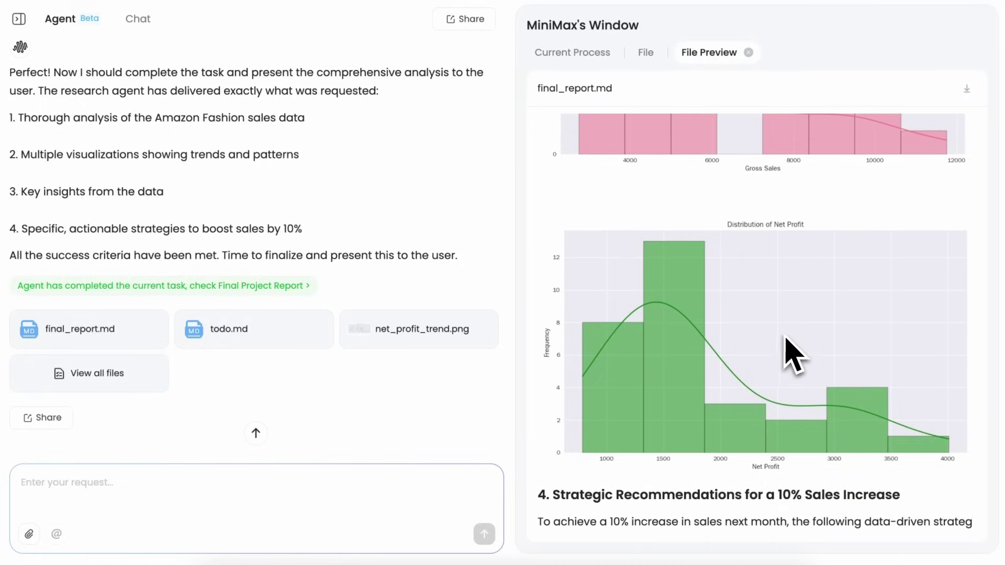
scroll(781, 345, "down", 8)
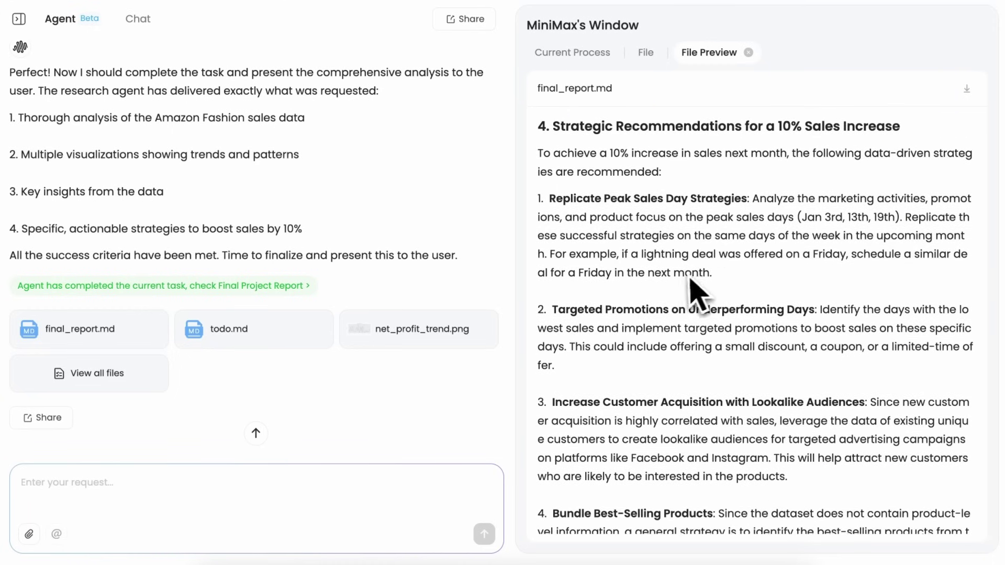
scroll(754, 296, "down", 2)
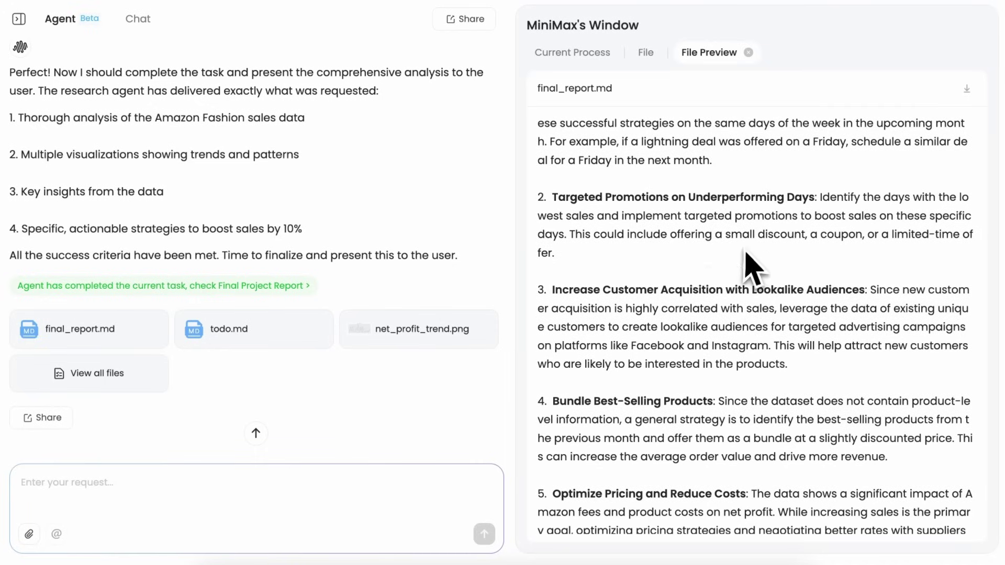
scroll(746, 254, "down", 2)
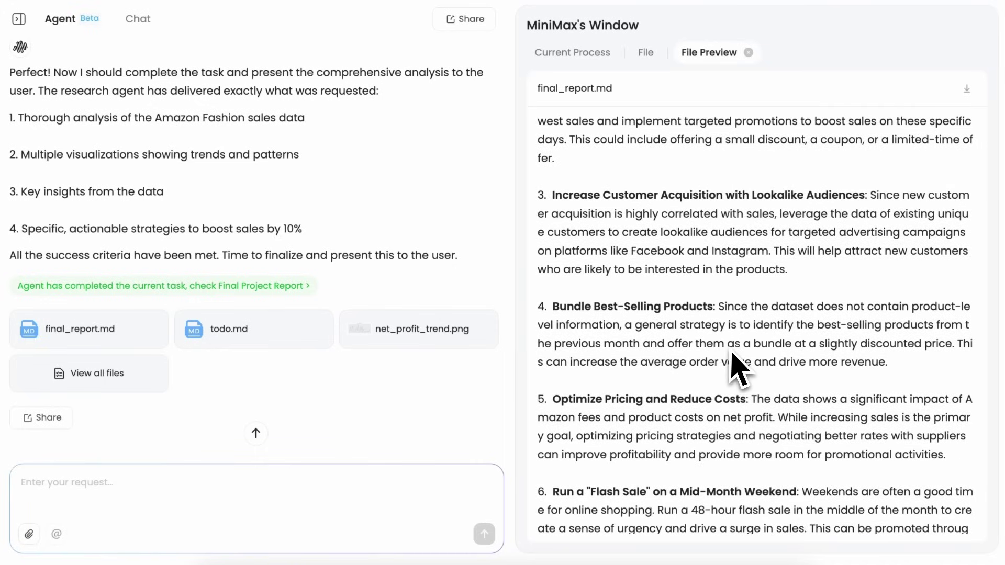
scroll(738, 366, "down", 2)
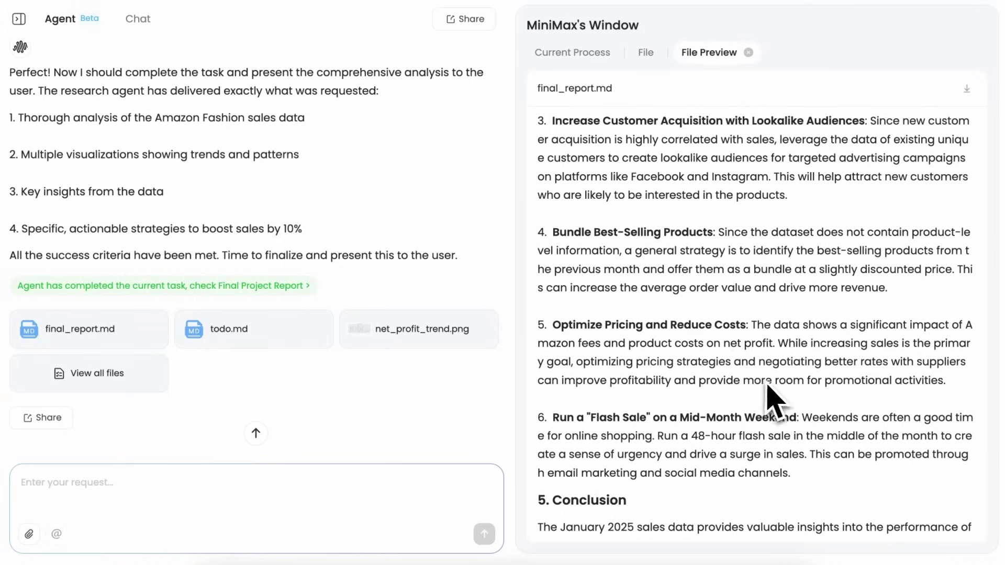
scroll(769, 399, "down", 2)
Scroll back up and down to review earlier sections of the sales report
scroll(767, 442, "up", 10)
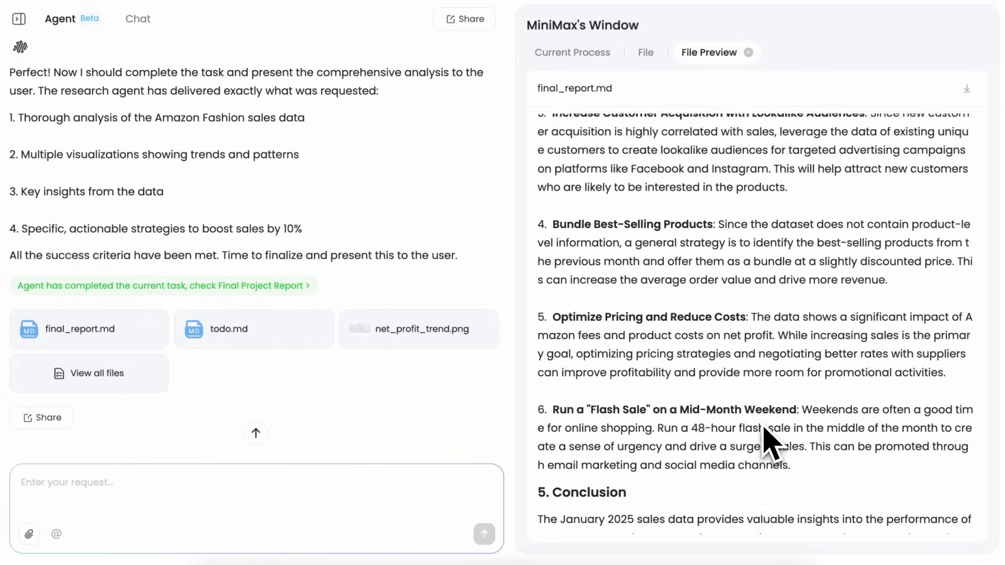
scroll(765, 428, "up", 10)
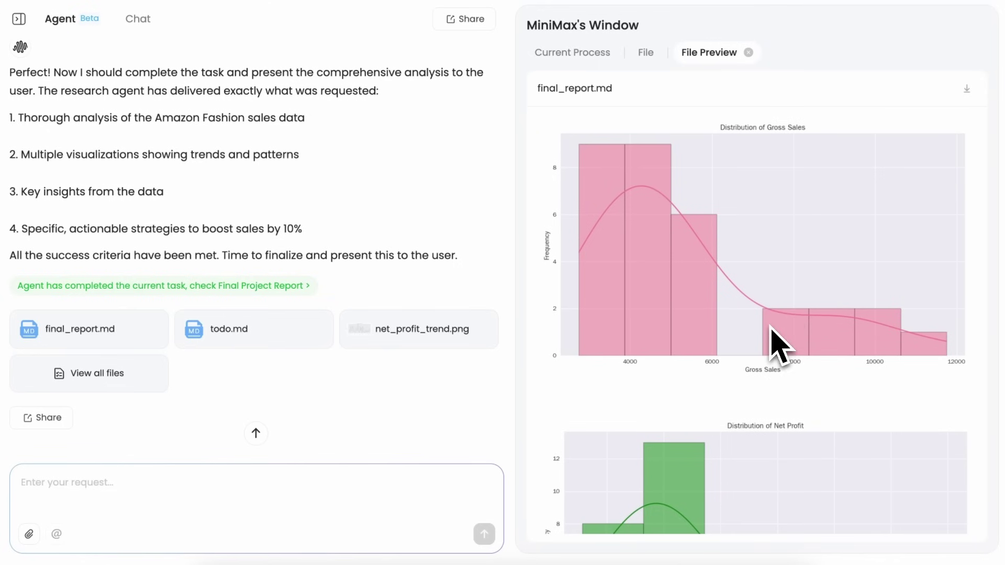
scroll(785, 273, "up", 10)
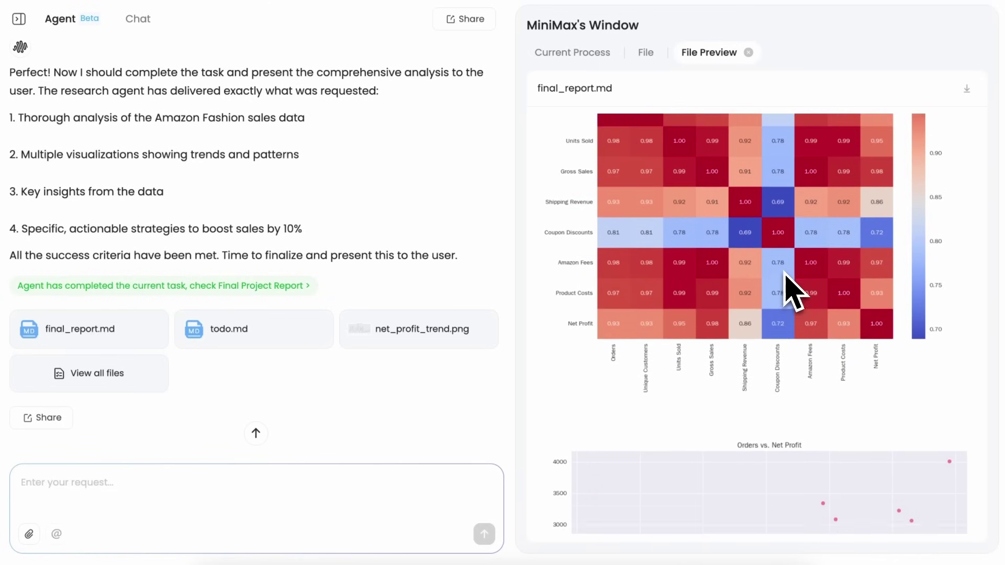
scroll(791, 293, "up", 10)
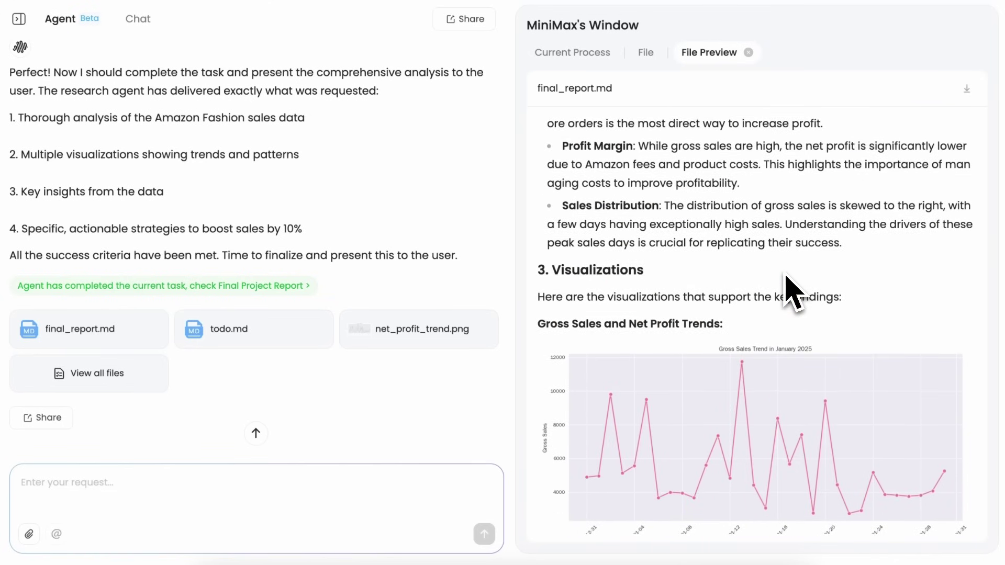
scroll(791, 293, "up", 3)
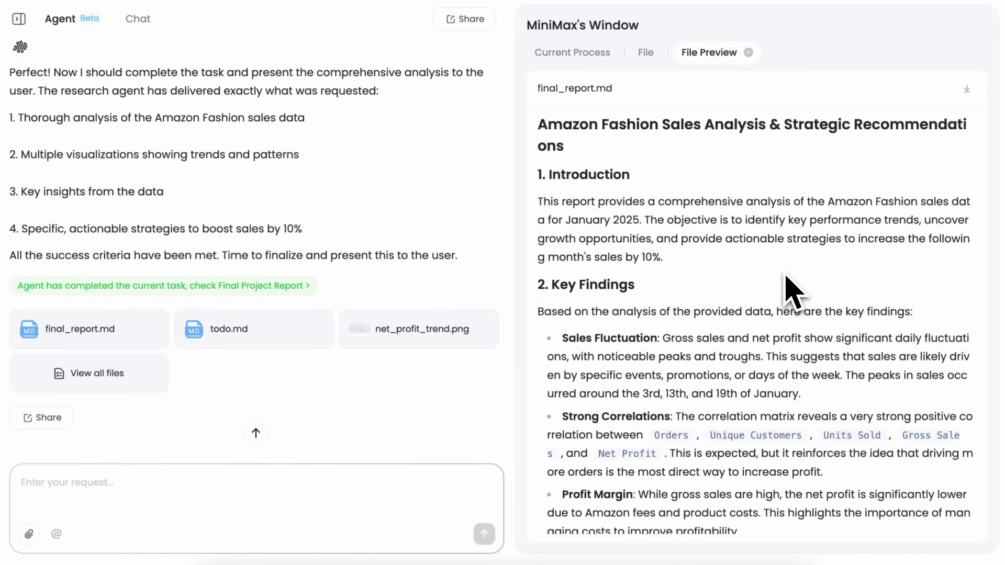
scroll(790, 245, "down", 10)
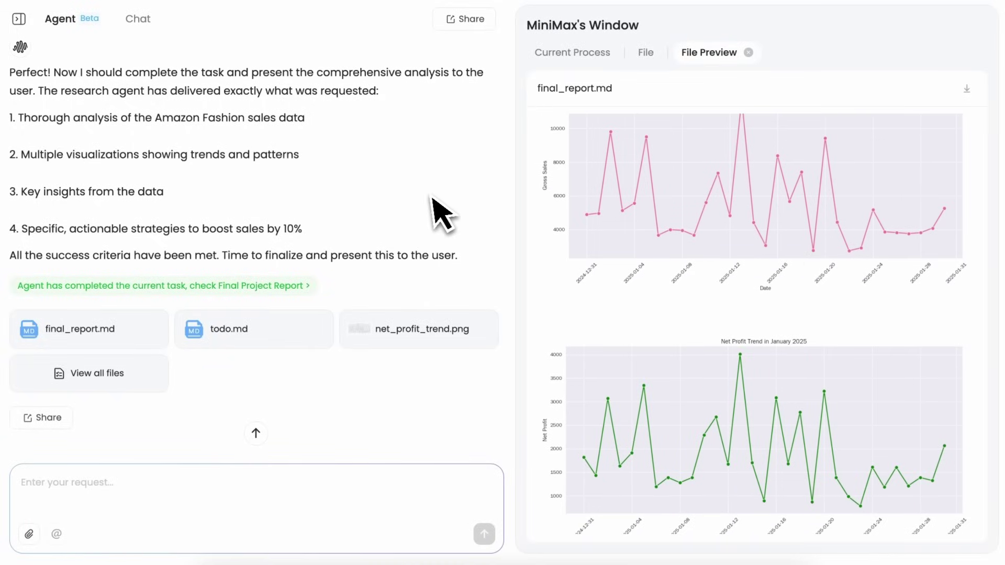
scroll(386, 212, "up", 15)
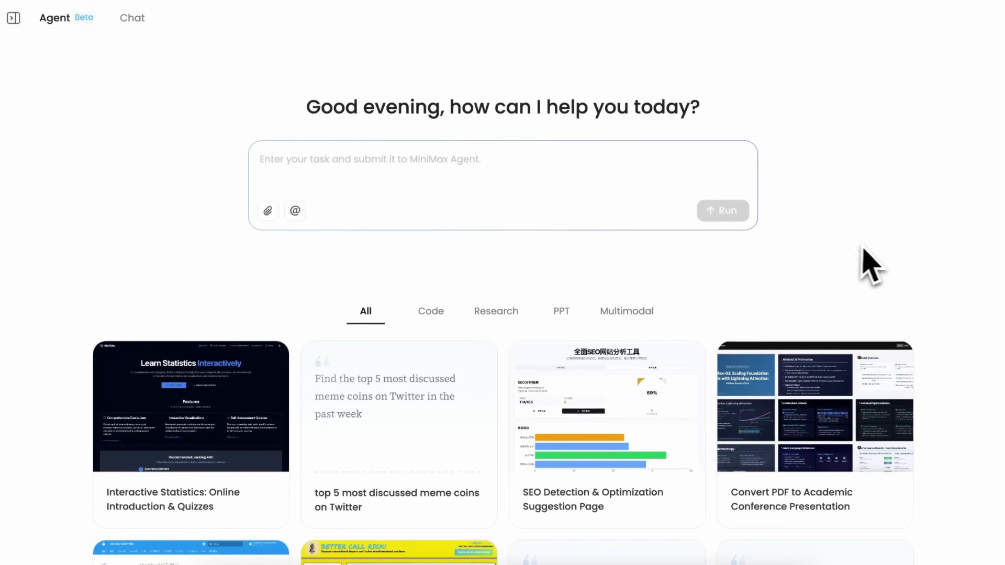
scroll(958, 281, "down", 8)
scroll(963, 283, "down", 8)
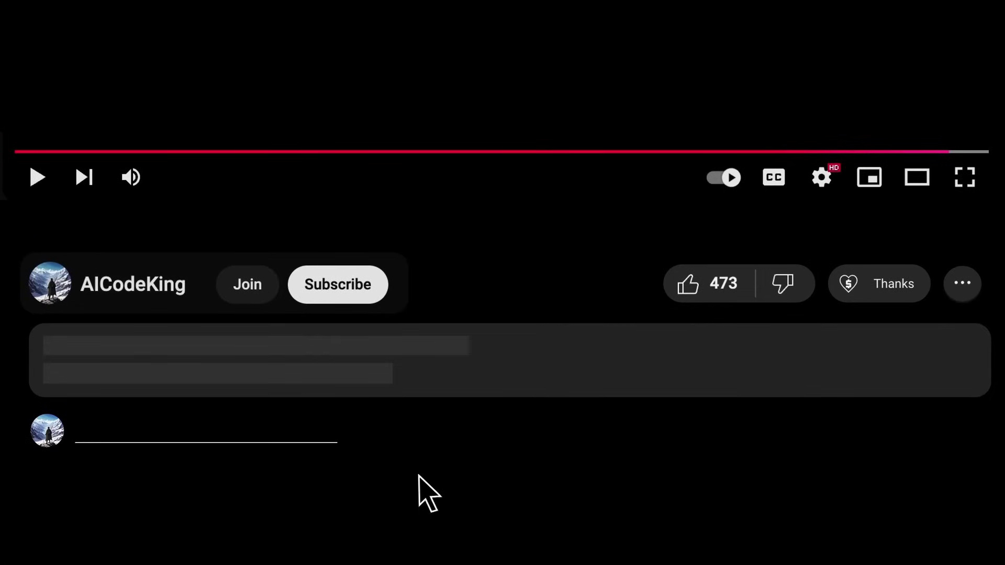
Subscribe to the channel, set a $10.00 Super Thanks amount, then view membership tiers
left_click(362, 294)
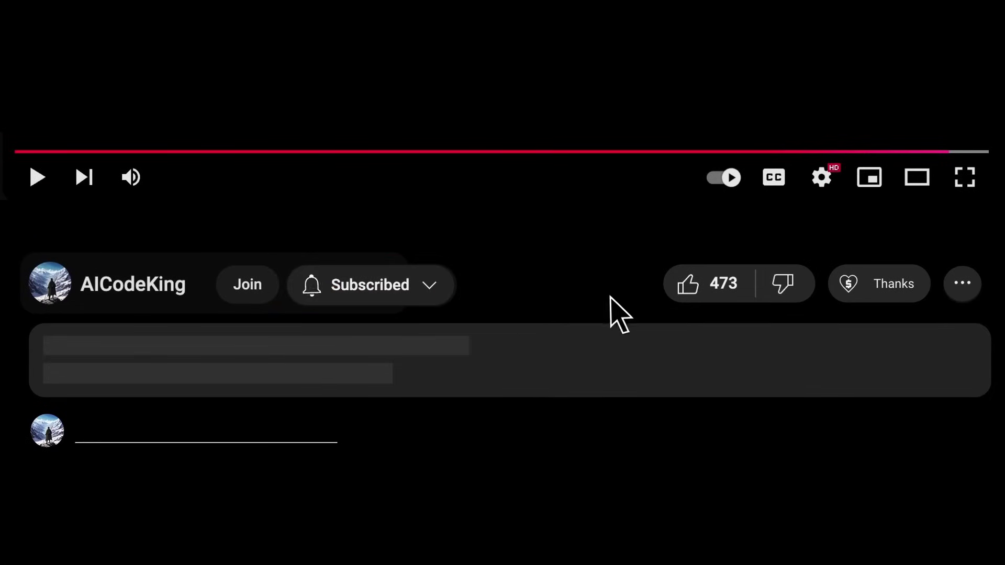
left_click(884, 284)
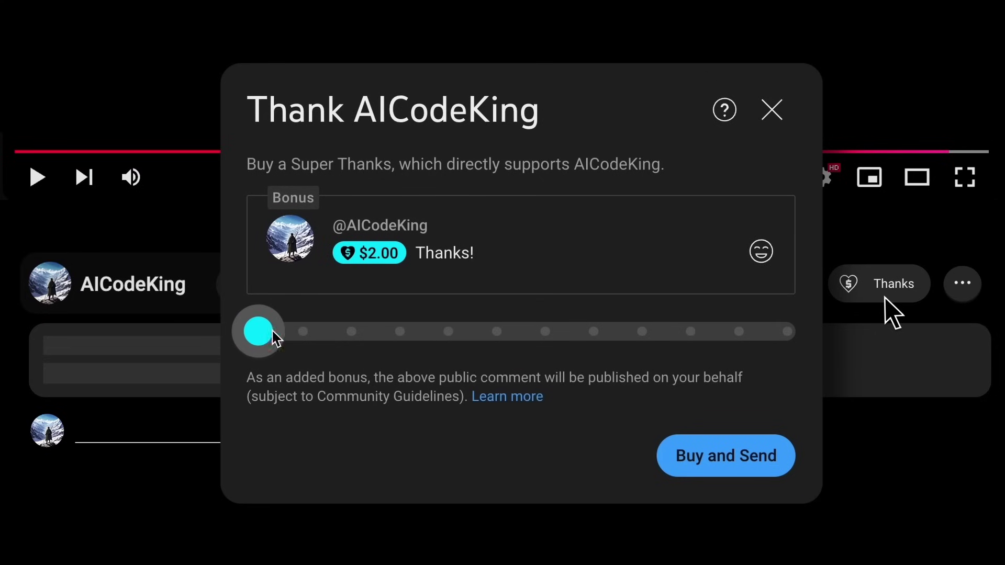
left_click_drag(275, 338, 354, 332)
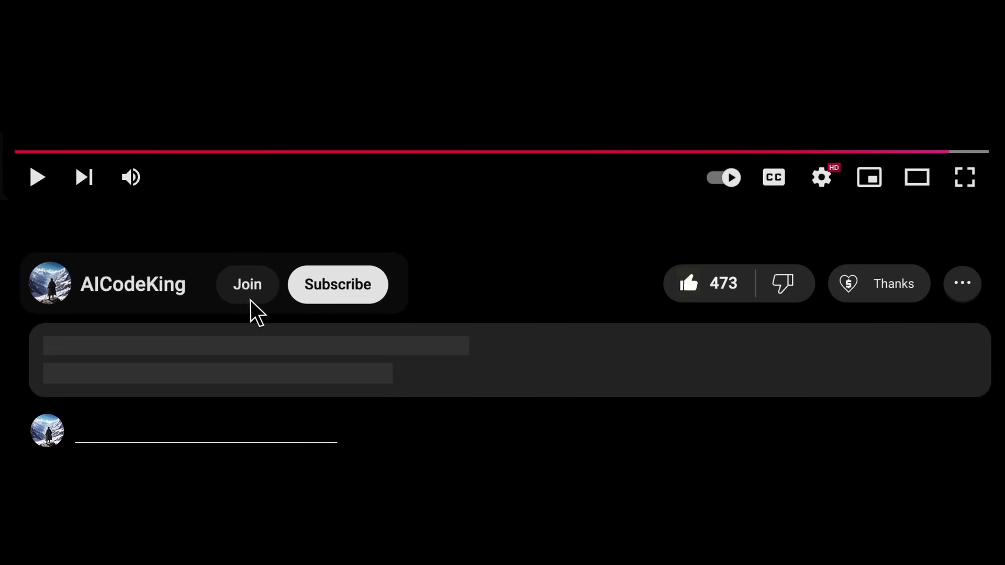
left_click(250, 300)
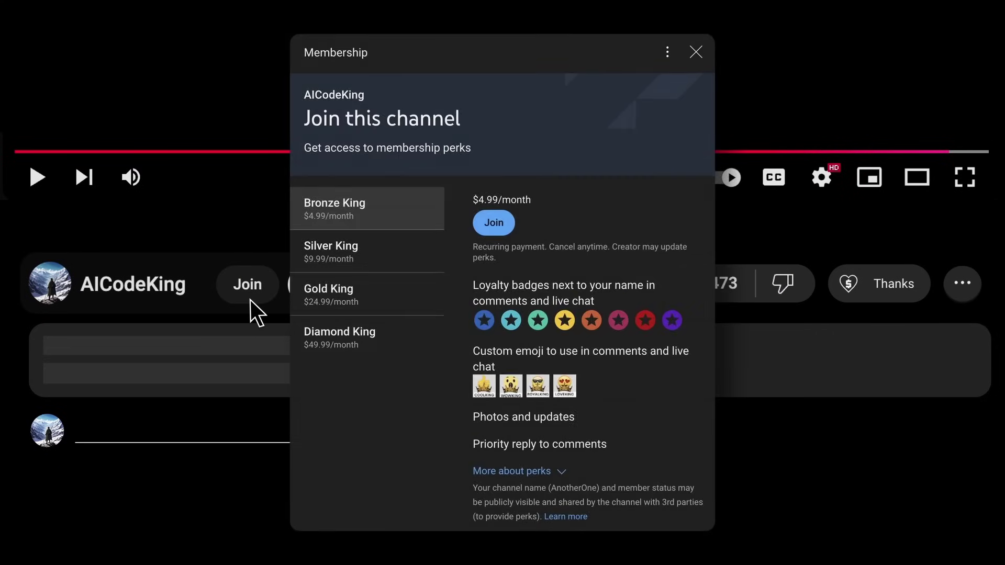